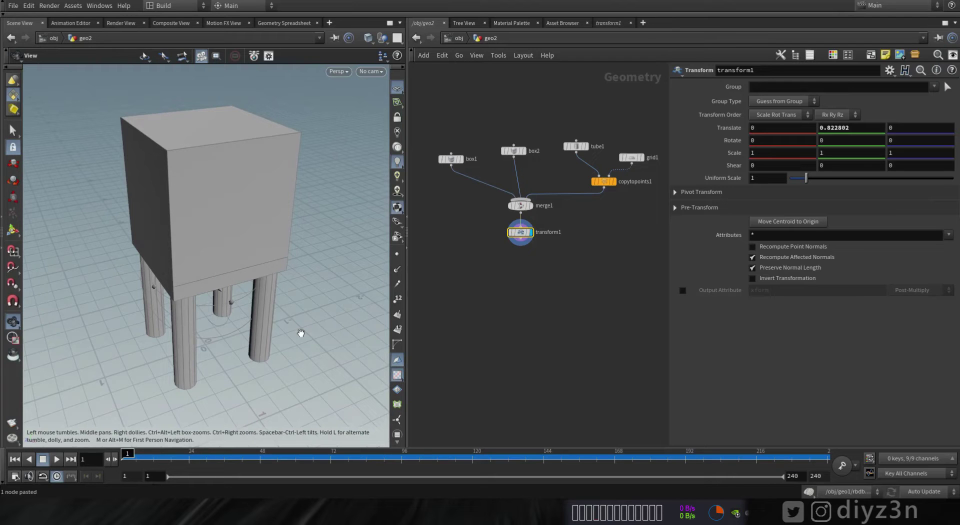
Examine the geometry output by the grid, tube, copied legs, both boxes and the final transform in turn.
{"action": "left_click_drag", "start_coordinate": [301, 333], "coordinate": [305, 306]}
{"action": "left_click", "coordinate": [645, 148]}
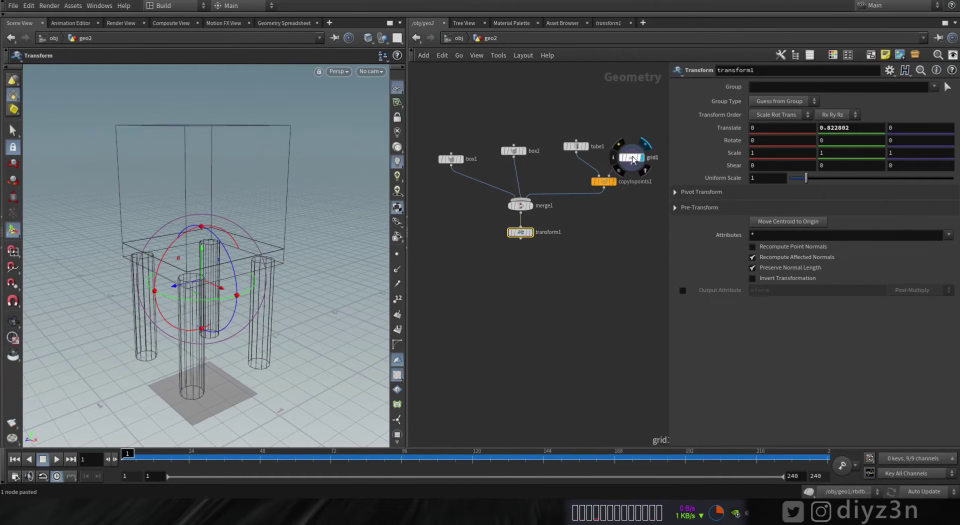
{"action": "left_click", "coordinate": [631, 157]}
{"action": "left_click", "coordinate": [591, 135]}
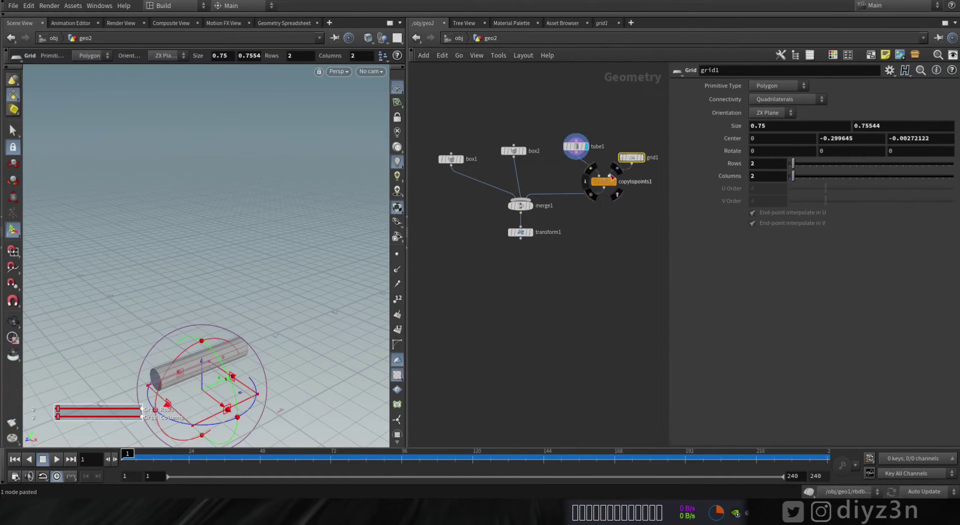
{"action": "left_click", "coordinate": [615, 168]}
{"action": "mouse_move", "coordinate": [518, 197]}
{"action": "key", "text": "b"}
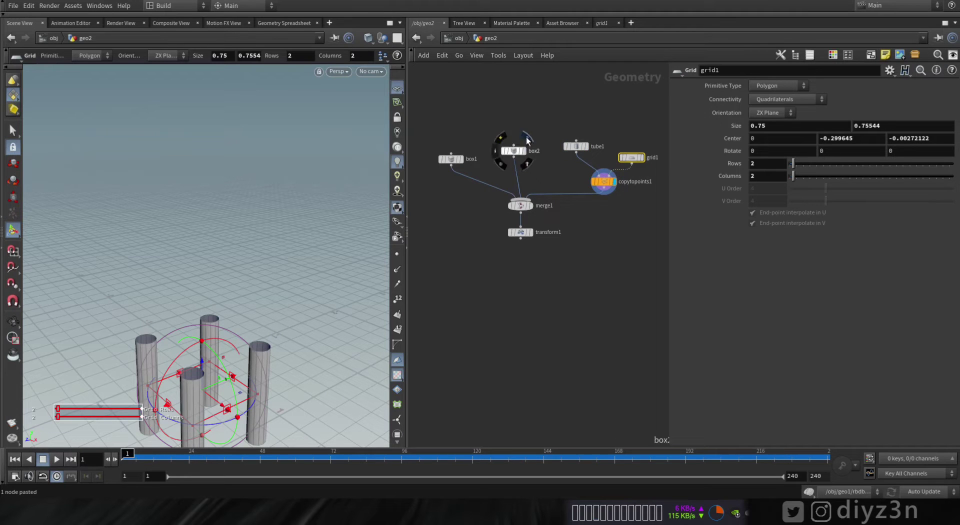
{"action": "left_click", "coordinate": [526, 138]}
{"action": "left_click", "coordinate": [468, 147]}
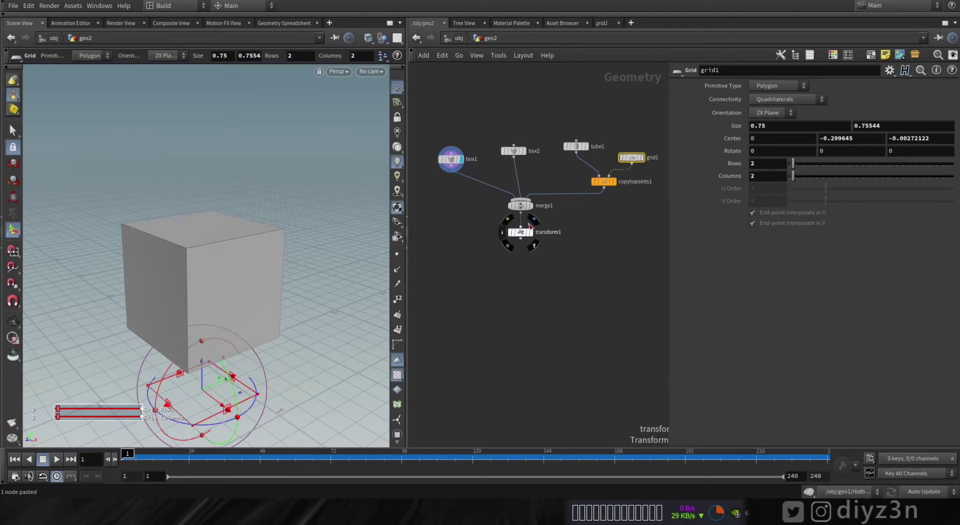
{"action": "left_click", "coordinate": [535, 221]}
{"action": "key", "text": "Escape"}
{"action": "left_click_drag", "start_coordinate": [275, 279], "coordinate": [268, 250]}
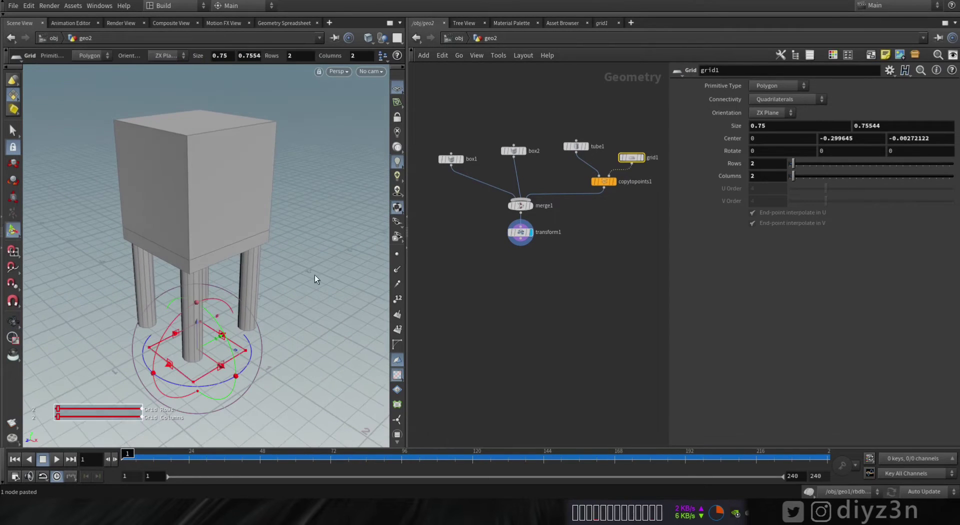
Duplicate the transform1 node, connect the copy directly to box1 and display its output.
{"action": "middle_click_drag", "start_coordinate": [475, 285], "coordinate": [503, 267]}
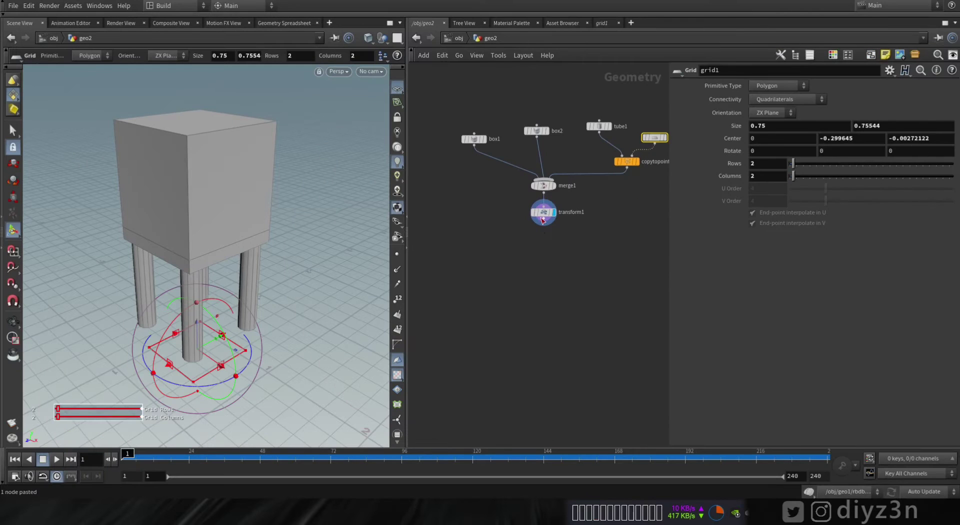
{"action": "left_click", "coordinate": [543, 213]}
{"action": "key", "text": "ctrl+c"}
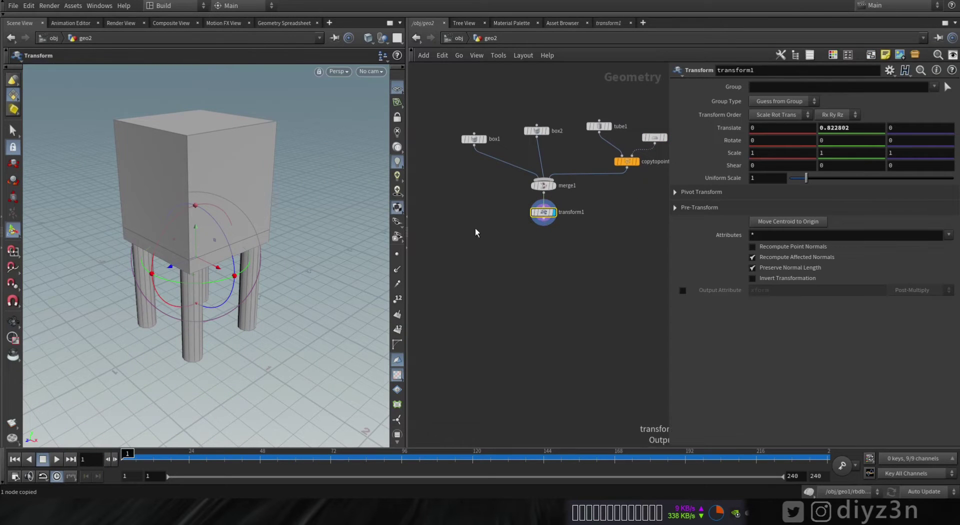
{"action": "key", "text": "ctrl+v"}
{"action": "left_click_drag", "start_coordinate": [519, 207], "coordinate": [474, 147]}
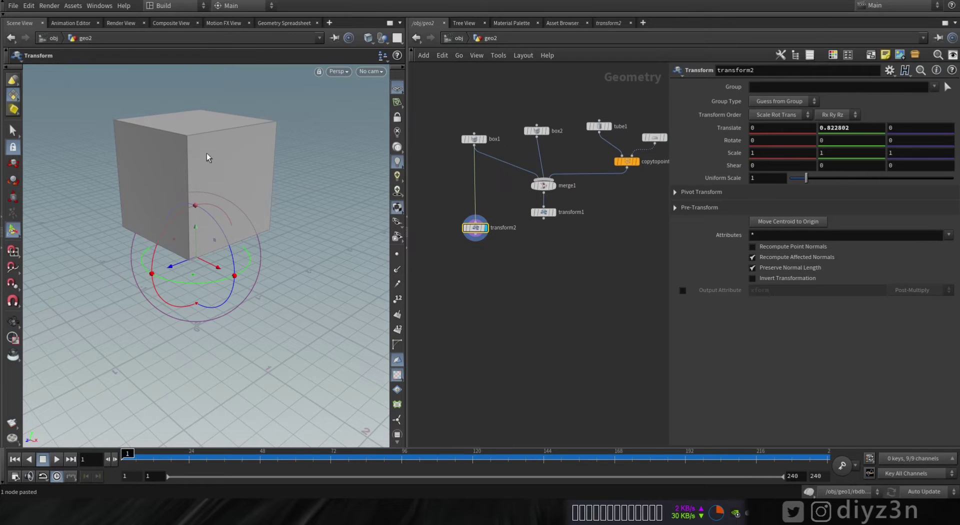
{"action": "left_click_drag", "start_coordinate": [209, 157], "coordinate": [220, 216]}
Add an RBD Material Fracture node after transform2 and display its output.
{"action": "left_click", "coordinate": [476, 235]}
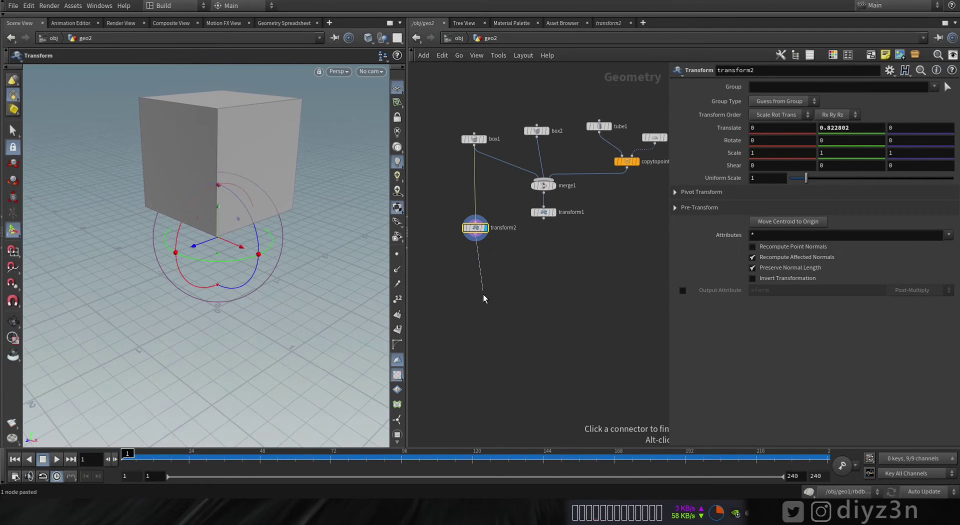
{"action": "key", "text": "Tab"}
{"action": "type", "text": "mate"}
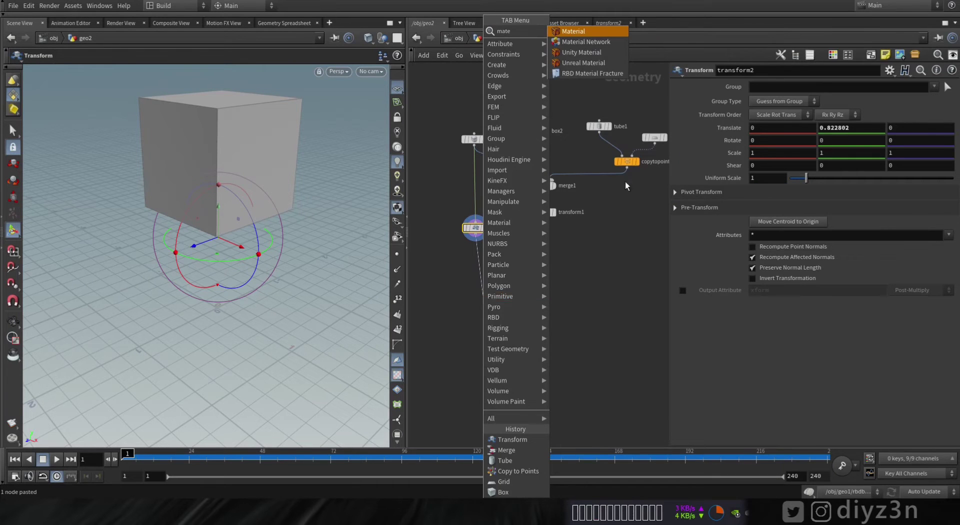
{"action": "left_click", "coordinate": [575, 73]}
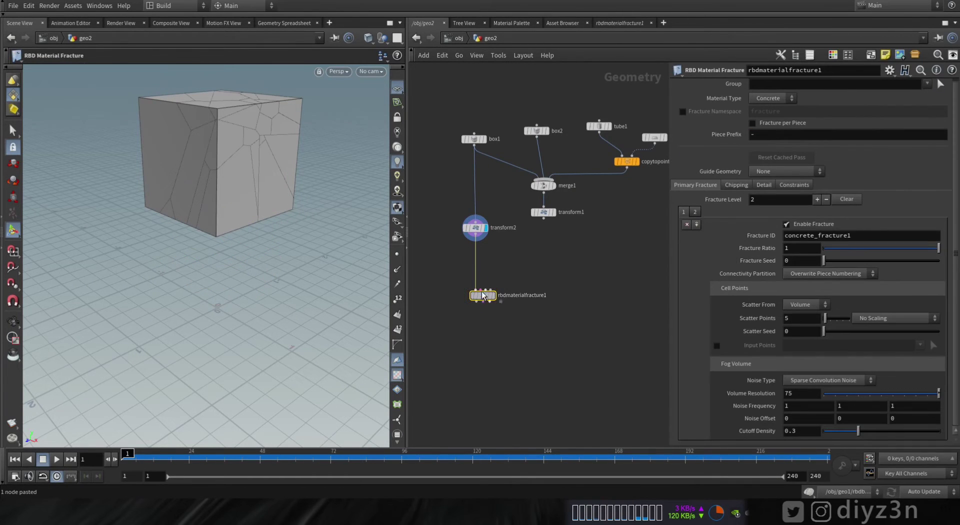
{"action": "left_click", "coordinate": [489, 271]}
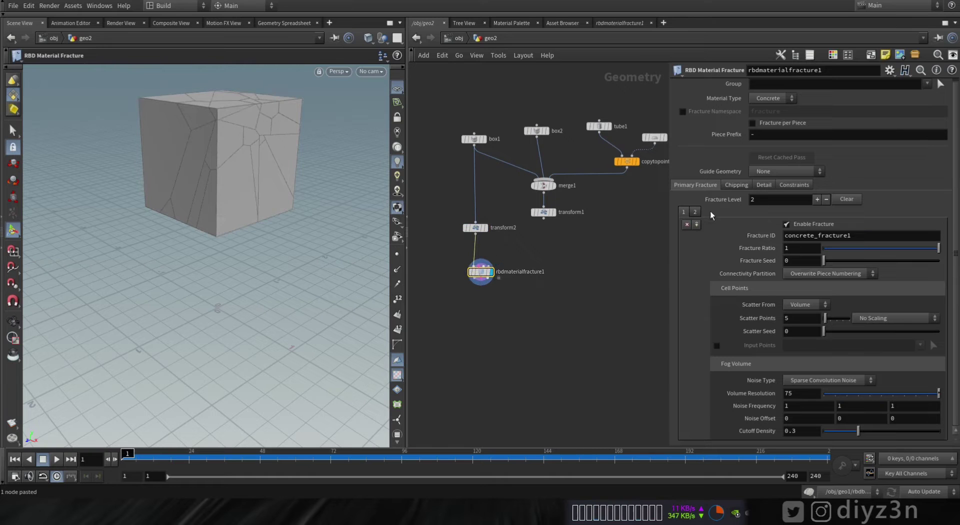
Remove one fracture level so that a single level remains and set its scatter points to 10.
{"action": "left_click", "coordinate": [687, 225]}
{"action": "left_click", "coordinate": [812, 316]}
{"action": "type", "text": "1"}
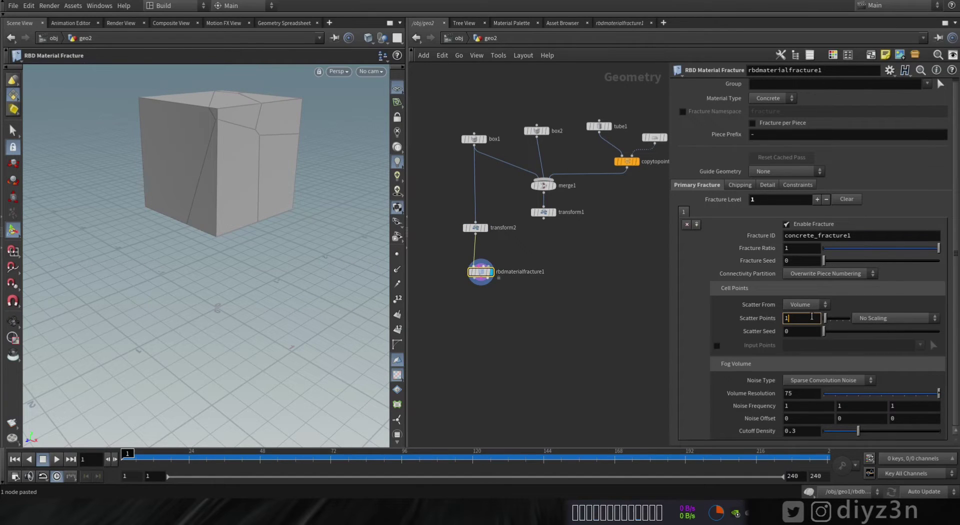
{"action": "type", "text": "0"}
{"action": "key", "text": "Return"}
{"action": "mouse_move", "coordinate": [211, 171]}
{"action": "left_mouse_down", "text": "alt"}
{"action": "mouse_move", "coordinate": [211, 145]}
{"action": "mouse_move", "coordinate": [200, 170]}
{"action": "left_mouse_up", "text": "alt"}
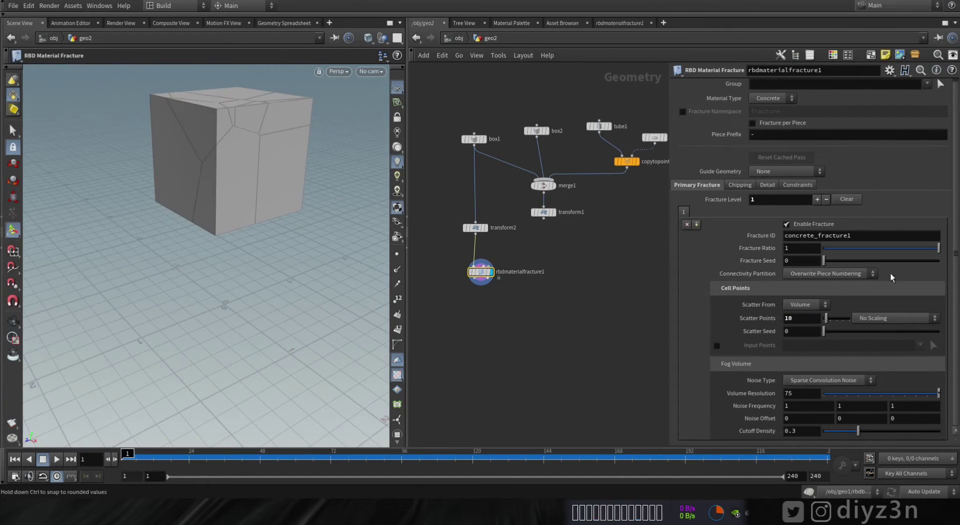
Add an RBD Bullet Solver and connect all three outputs of rbdmaterialfracture1 to its first three inputs.
{"action": "key", "text": "Tab"}
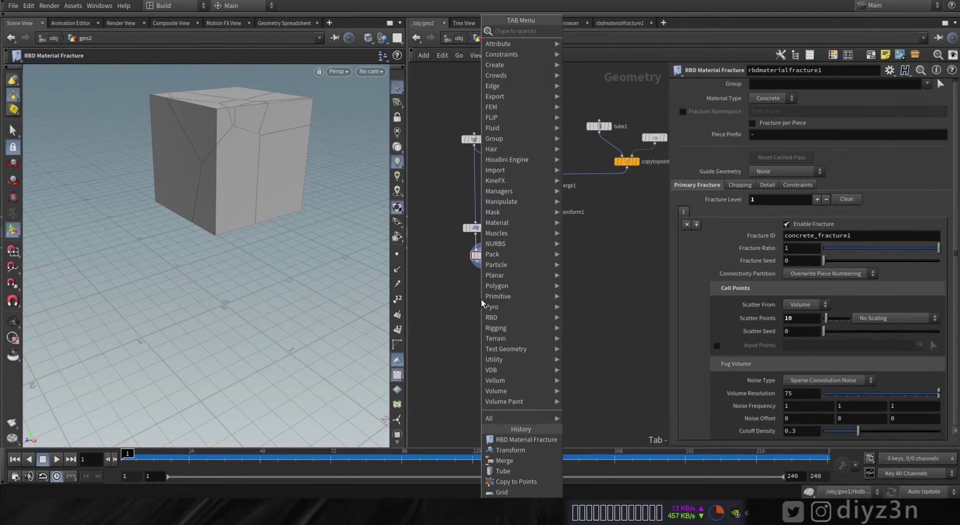
{"action": "type", "text": "bu"}
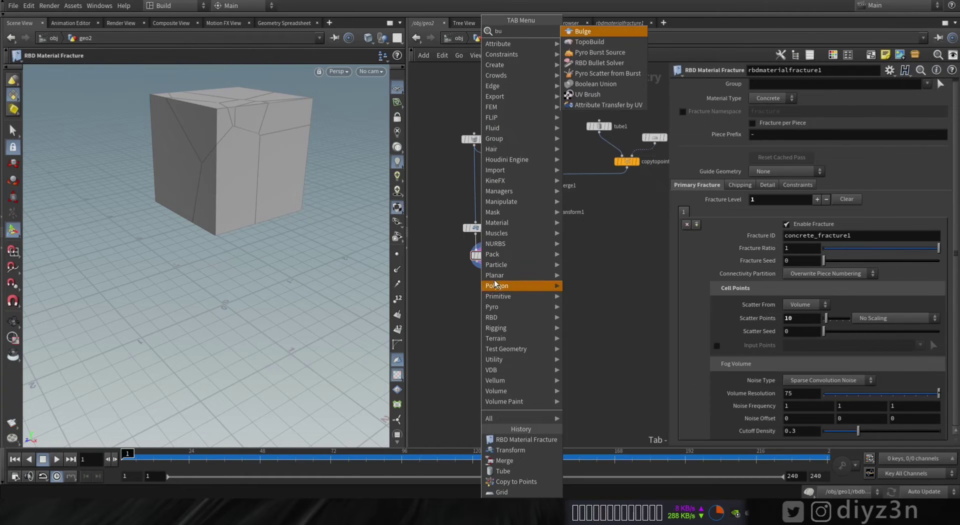
{"action": "key", "text": "Up"}
{"action": "key", "text": "Up"}
{"action": "key", "text": "Up"}
{"action": "key", "text": "Up"}
{"action": "key", "text": "Up"}
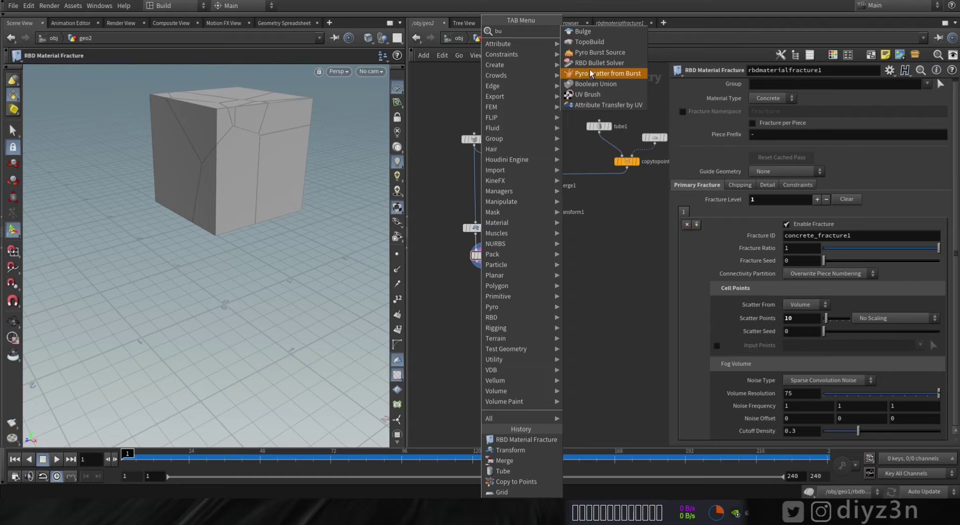
{"action": "key", "text": "Return"}
{"action": "left_click", "coordinate": [475, 305]}
{"action": "scroll", "coordinate": [473, 295], "scroll_direction": "up", "scroll_amount": 3}
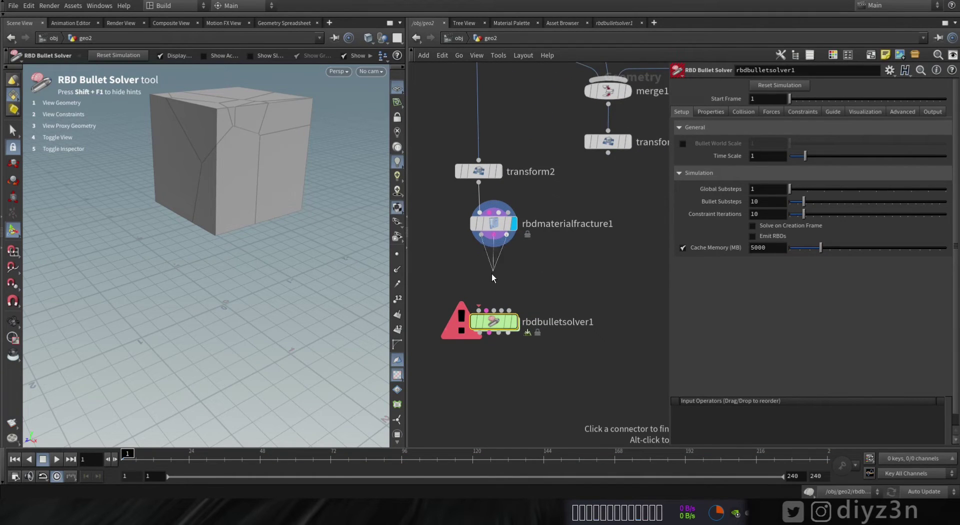
{"action": "left_click", "coordinate": [479, 308]}
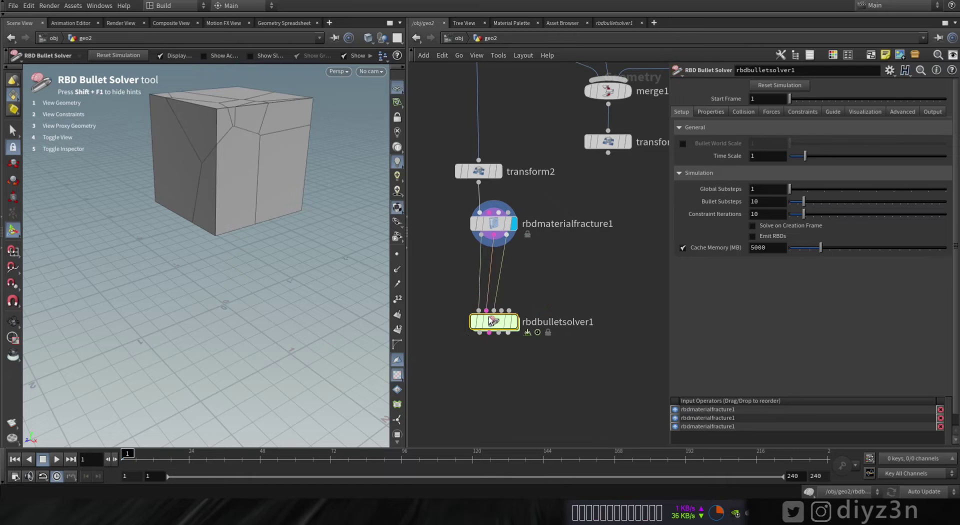
Display the bullet solver's output, play the simulation and return to the first frame.
{"action": "left_click", "coordinate": [55, 459]}
{"action": "left_click", "coordinate": [42, 460]}
{"action": "left_click", "coordinate": [15, 459]}
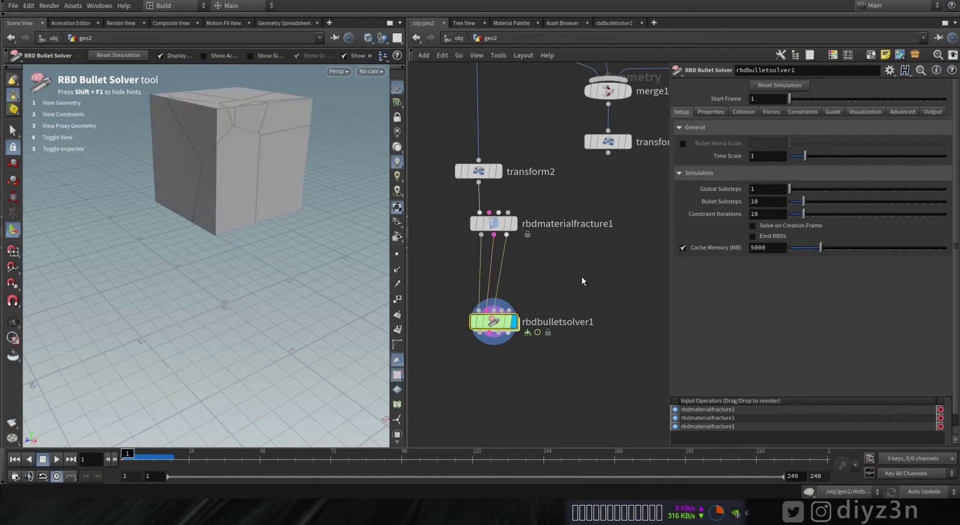
Set the solver's ground collision type to Ground Plane, play the simulation and return to the first frame.
{"action": "left_click", "coordinate": [743, 111]}
{"action": "left_click", "coordinate": [764, 269]}
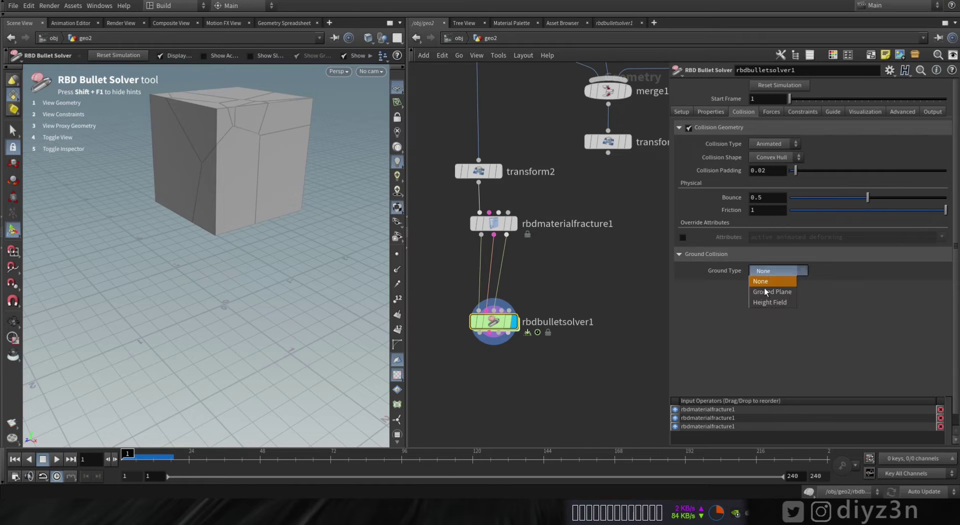
{"action": "left_click", "coordinate": [765, 288]}
{"action": "left_click", "coordinate": [56, 459]}
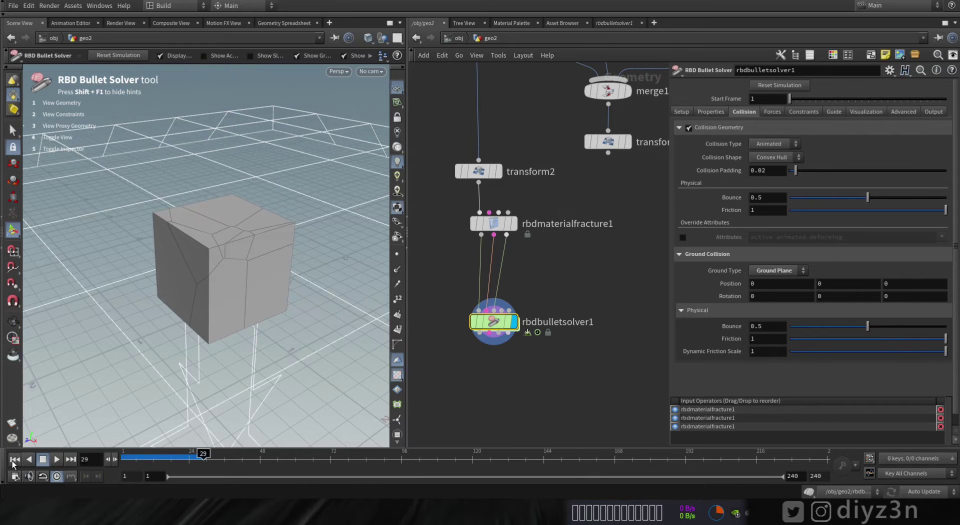
{"action": "left_click", "coordinate": [14, 460]}
{"action": "left_click", "coordinate": [20, 461]}
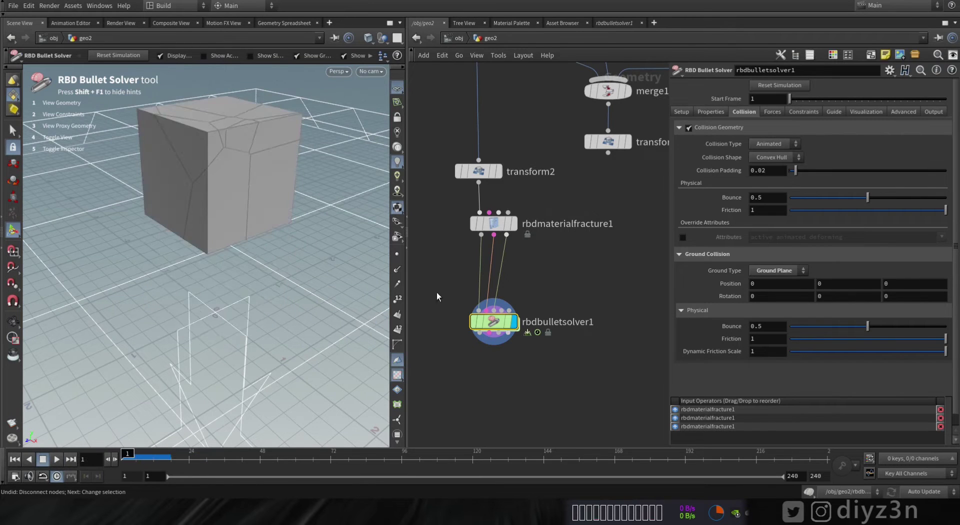
Set the glue constraints' primary strength on rbdmaterialfracture1 to 10 and play the simulation.
{"action": "left_click", "coordinate": [494, 223]}
{"action": "left_click", "coordinate": [798, 185]}
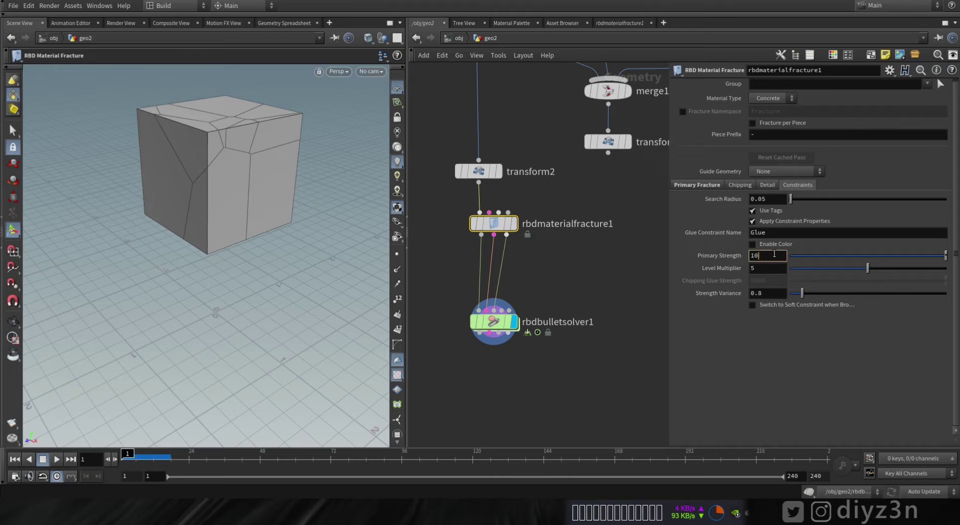
{"action": "key", "text": "Return"}
{"action": "left_click", "coordinate": [56, 459]}
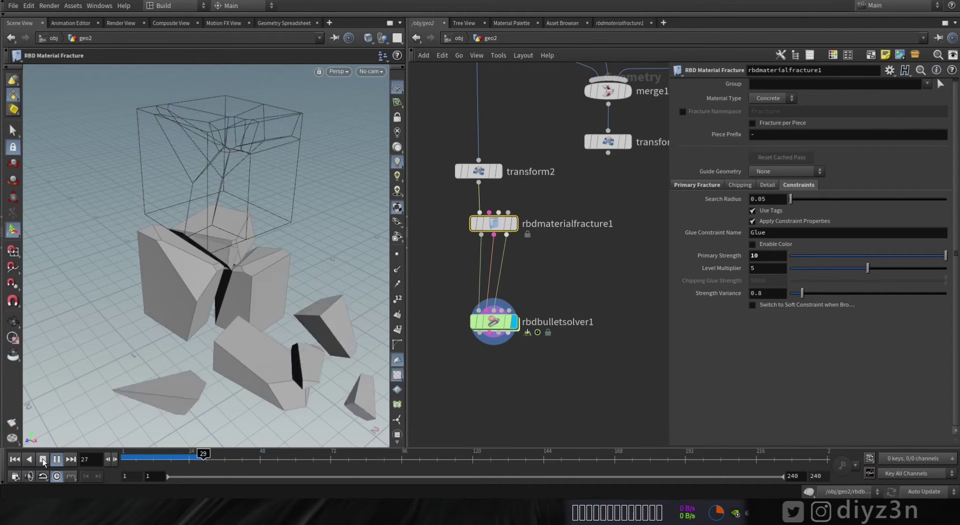
{"action": "left_click", "coordinate": [43, 458]}
Disconnect box1 from merge1 and display transform1 to show the table without the box.
{"action": "middle_click_drag", "start_coordinate": [564, 226], "coordinate": [539, 302]}
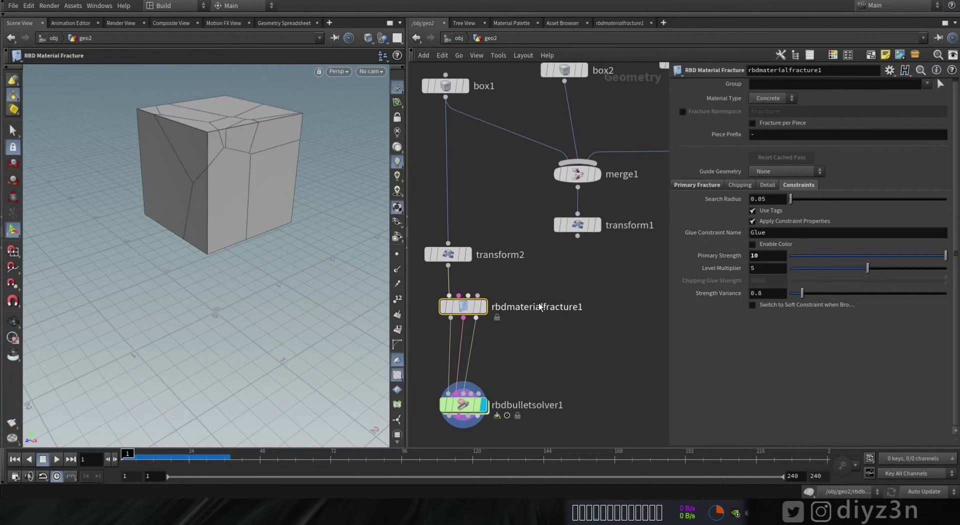
{"action": "scroll", "coordinate": [609, 286], "scroll_direction": "down", "scroll_amount": 3}
{"action": "key", "text": "Tab"}
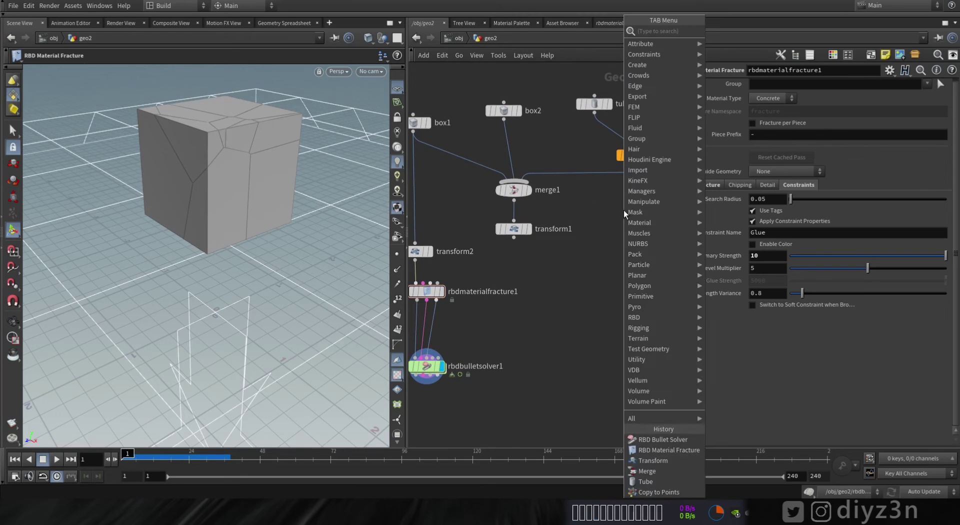
{"action": "left_click", "coordinate": [564, 236]}
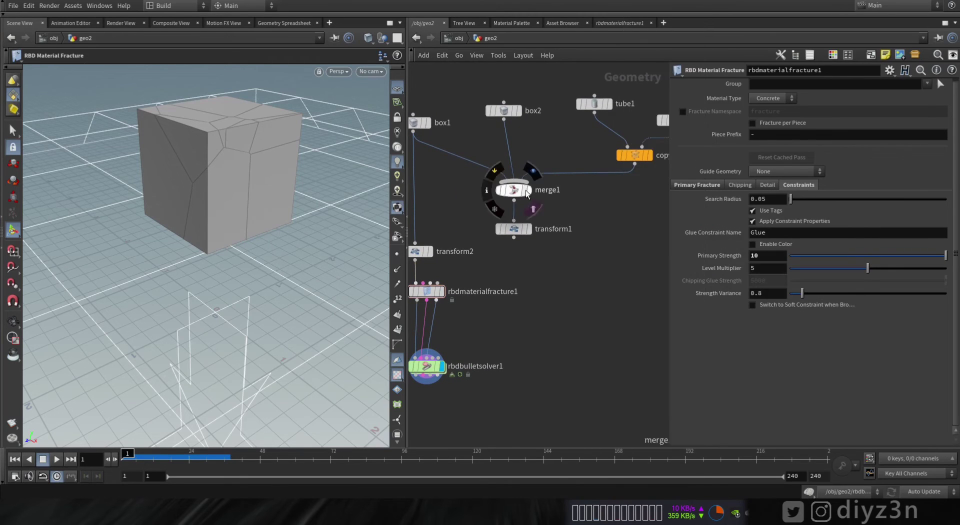
{"action": "right_click", "coordinate": [471, 162]}
{"action": "left_click", "coordinate": [487, 191]}
{"action": "left_click", "coordinate": [528, 228]}
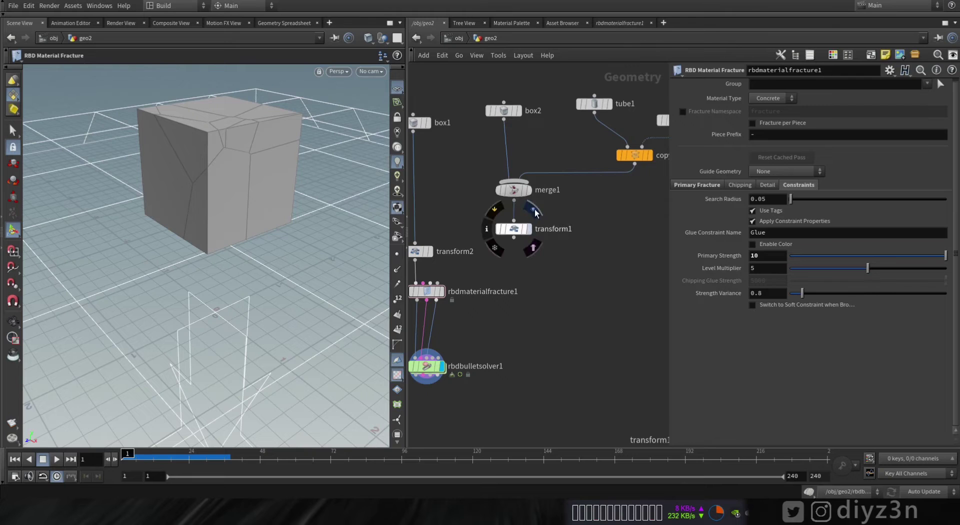
Connect transform1 to the Collision Geometry input of rbdbulletsolver1 and display the solver's output.
{"action": "middle_click_drag", "start_coordinate": [519, 311], "coordinate": [560, 264]}
{"action": "left_click", "coordinate": [474, 312]}
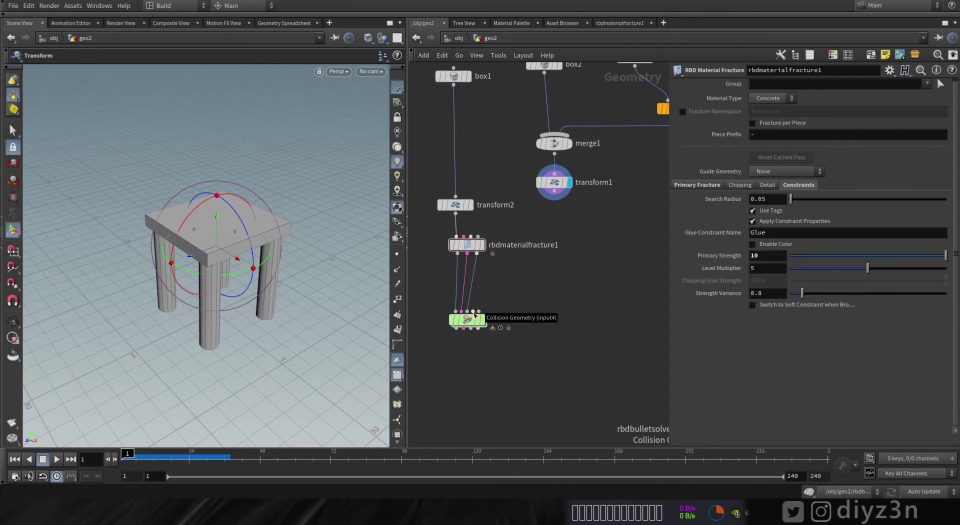
{"action": "left_click", "coordinate": [488, 304]}
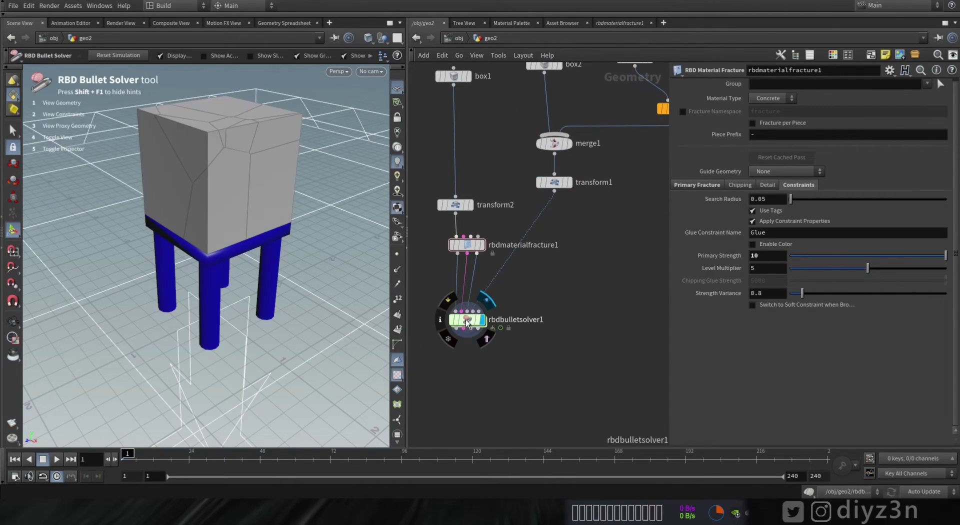
{"action": "left_click", "coordinate": [468, 320]}
Add a Point Velocity node and insert it into the third connection between rbdmaterialfracture1 and rbdbulletsolver1.
{"action": "left_click_drag", "start_coordinate": [278, 245], "coordinate": [240, 285], "text": "alt"}
{"action": "key", "text": "ctrl+z"}
{"action": "key", "text": "Tab"}
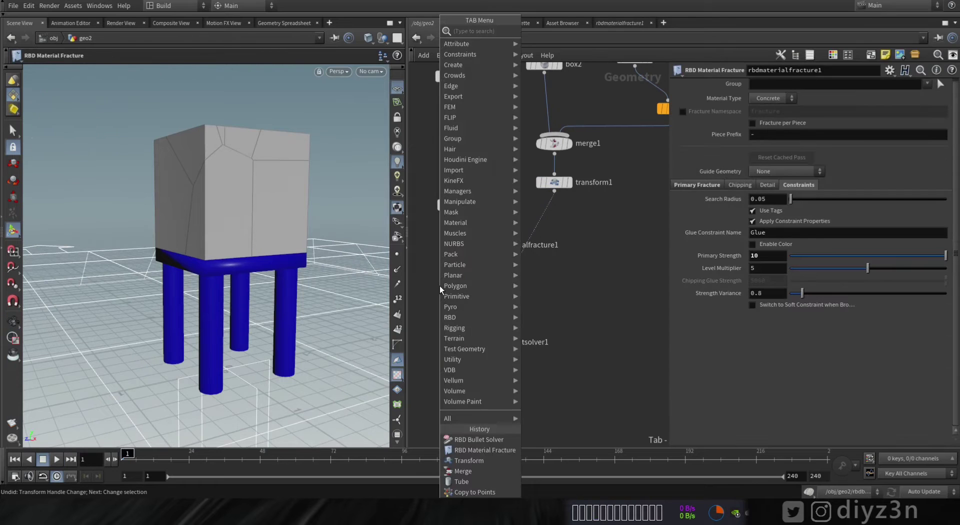
{"action": "type", "text": "ve"}
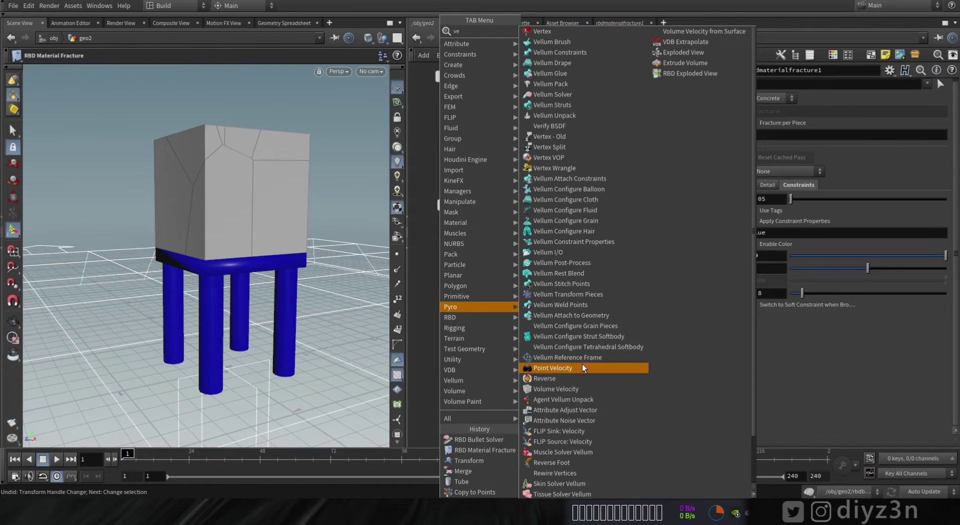
{"action": "left_click", "coordinate": [582, 365]}
{"action": "left_click", "coordinate": [455, 287]}
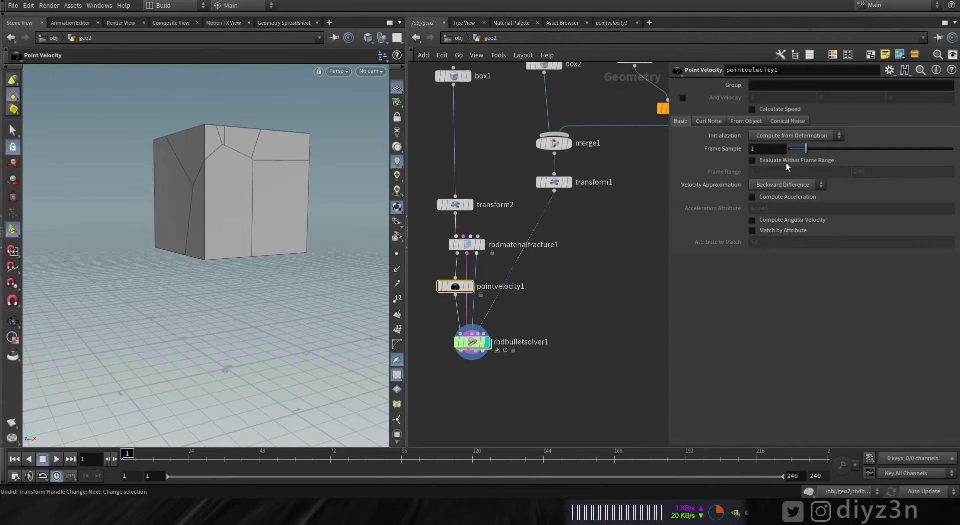
{"action": "mouse_move", "coordinate": [455, 289]}
{"action": "left_click_drag", "start_coordinate": [455, 289], "coordinate": [479, 286]}
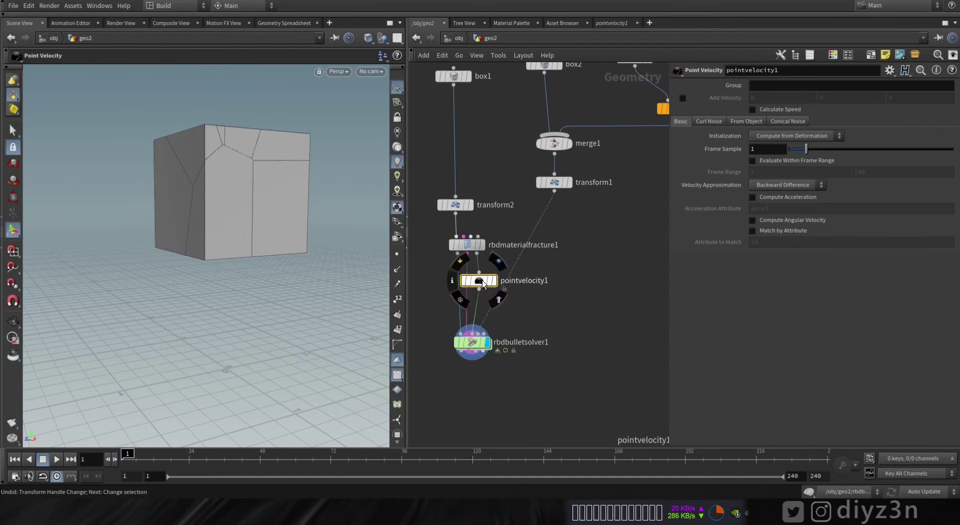
Set pointvelocity1's Frame Sample to 2.67, play the simulation briefly and return to the first frame.
{"action": "left_click_drag", "start_coordinate": [806, 148], "coordinate": [833, 149]}
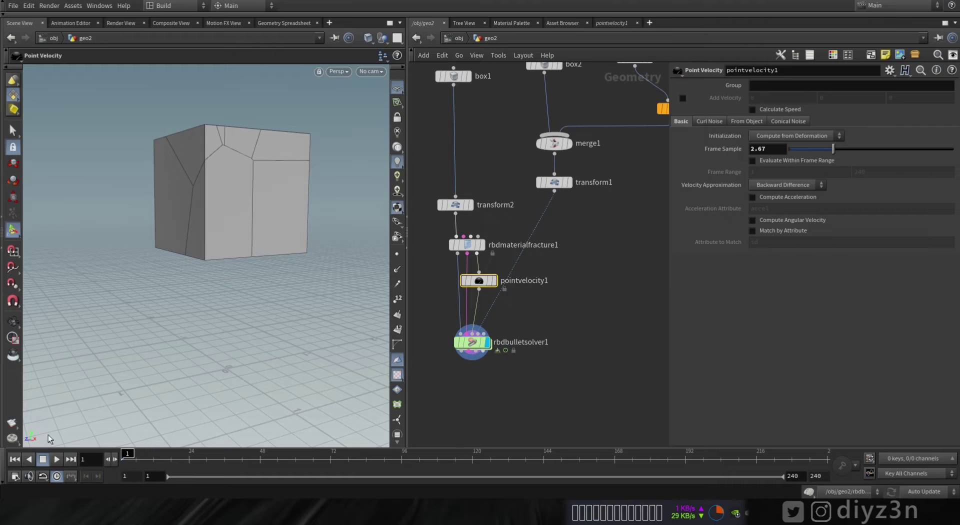
{"action": "left_click", "coordinate": [56, 460]}
{"action": "left_click", "coordinate": [44, 459]}
{"action": "left_click", "coordinate": [14, 459]}
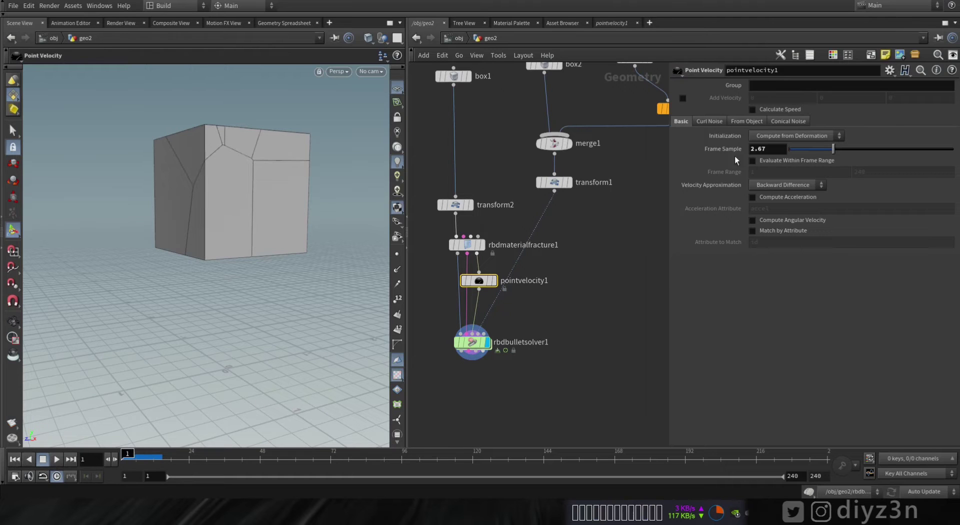
Enable Add Curl Noise on pointvelocity1, play the simulation and rewind it to the first frame.
{"action": "left_click", "coordinate": [713, 123]}
{"action": "left_click", "coordinate": [762, 134]}
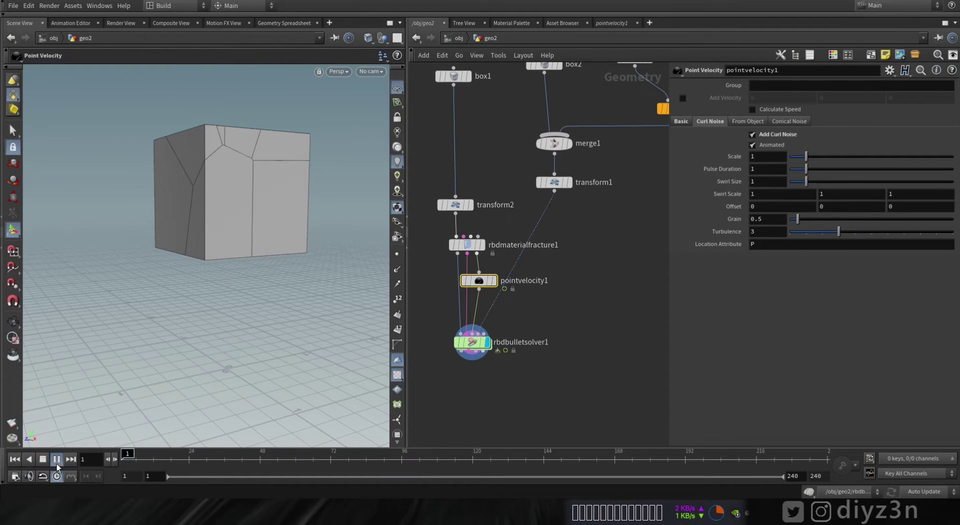
{"action": "left_click", "coordinate": [15, 459]}
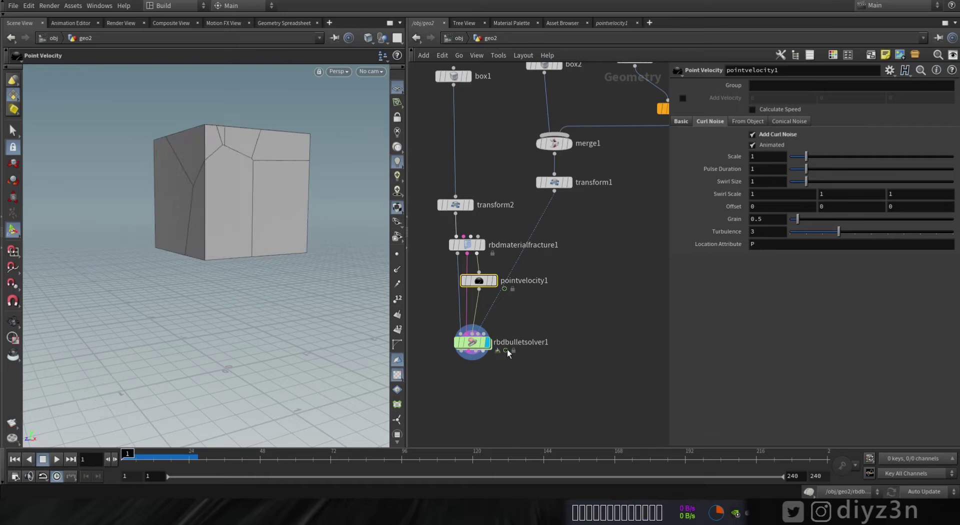
Try Conical Noise on pointvelocity1 by playing the simulation with it enabled, then rewind.
{"action": "left_click", "coordinate": [774, 122]}
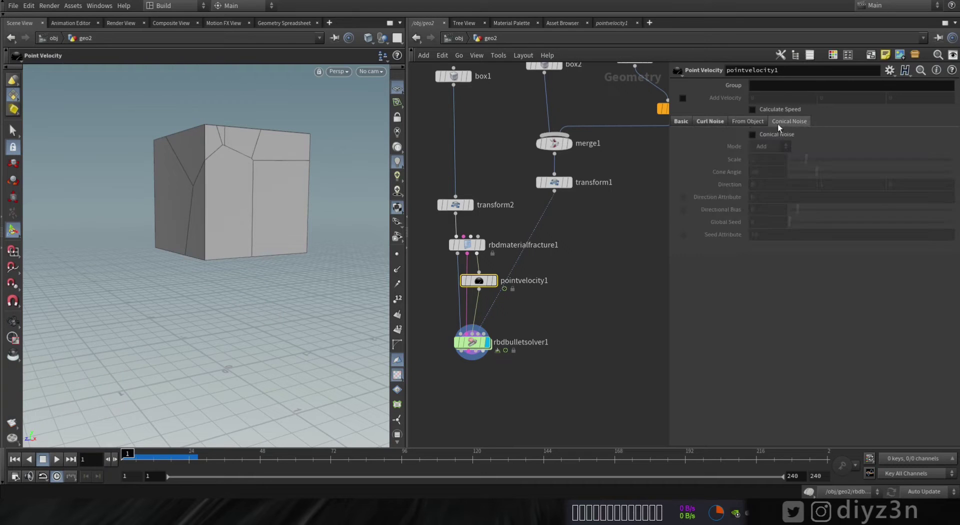
{"action": "left_click", "coordinate": [56, 460]}
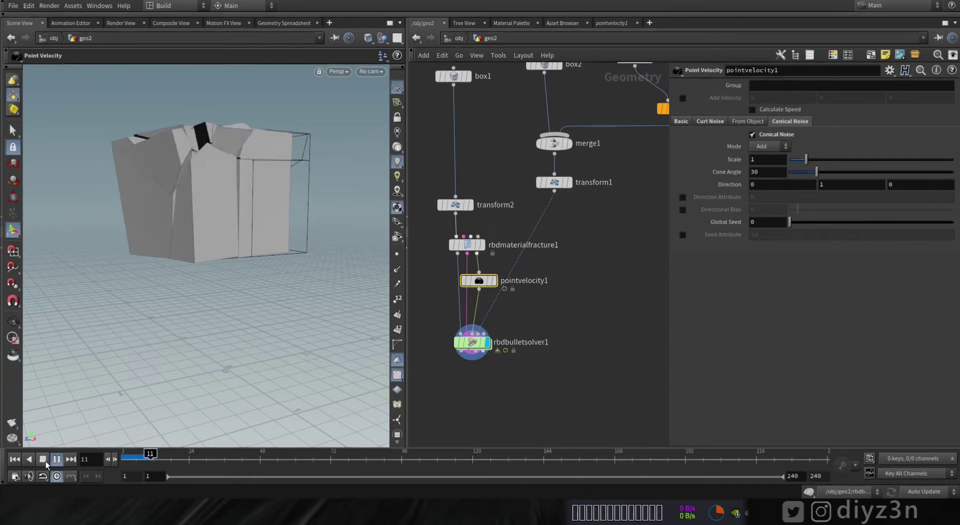
{"action": "left_click", "coordinate": [16, 461]}
Try a curl noise scale of 10 on pointvelocity1, play the simulation and rewind.
{"action": "left_click", "coordinate": [721, 122]}
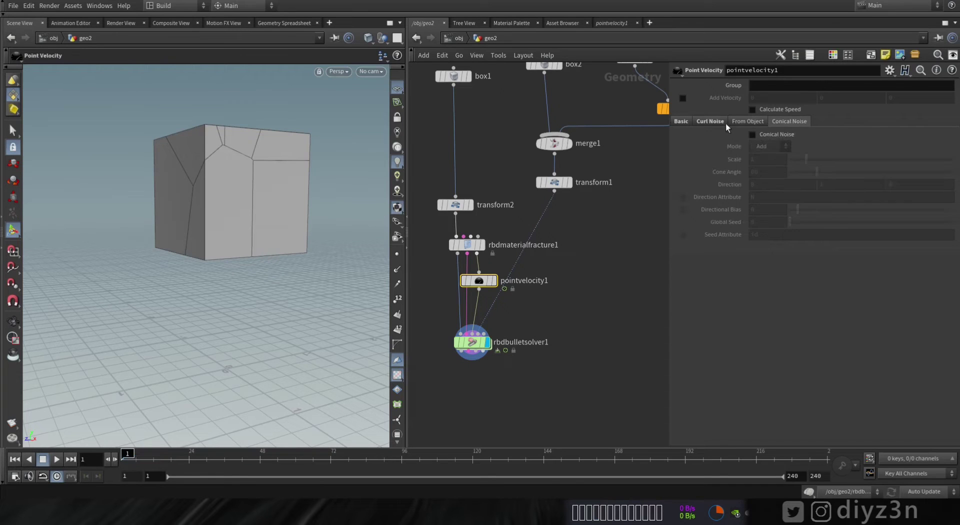
{"action": "key", "text": "Return"}
{"action": "left_click", "coordinate": [56, 459]}
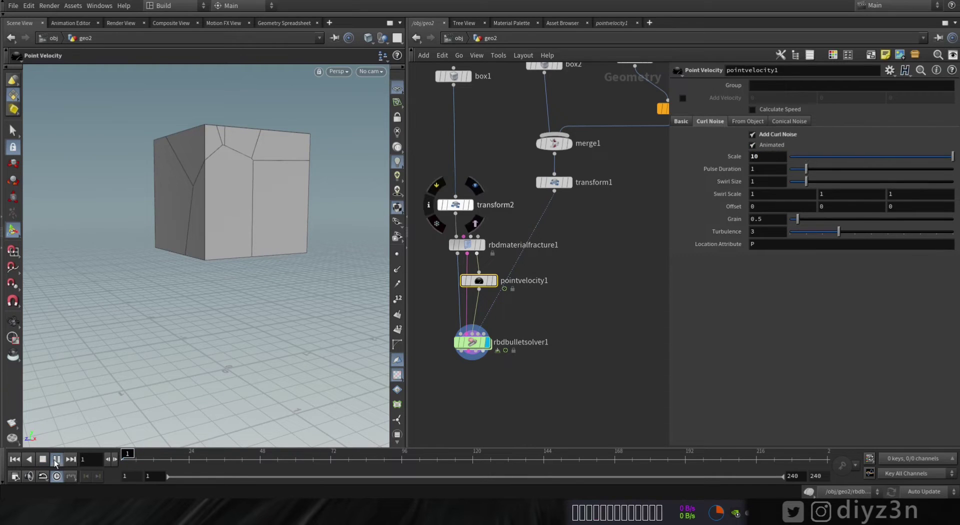
{"action": "left_click", "coordinate": [44, 462]}
{"action": "left_click", "coordinate": [14, 460]}
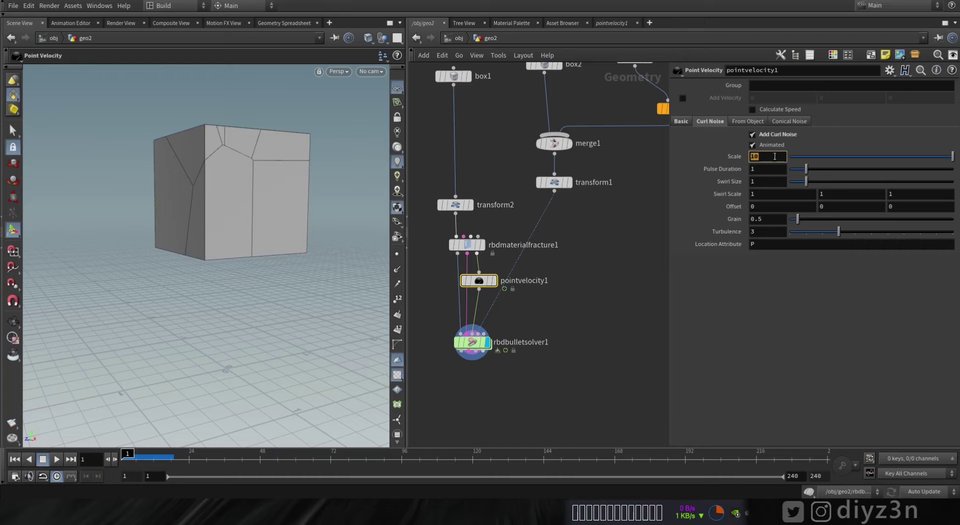
Set the curl noise scale of pointvelocity1 to 2, play the simulation and rewind.
{"action": "type", "text": "2"}
{"action": "key", "text": "Return"}
{"action": "left_click", "coordinate": [56, 459]}
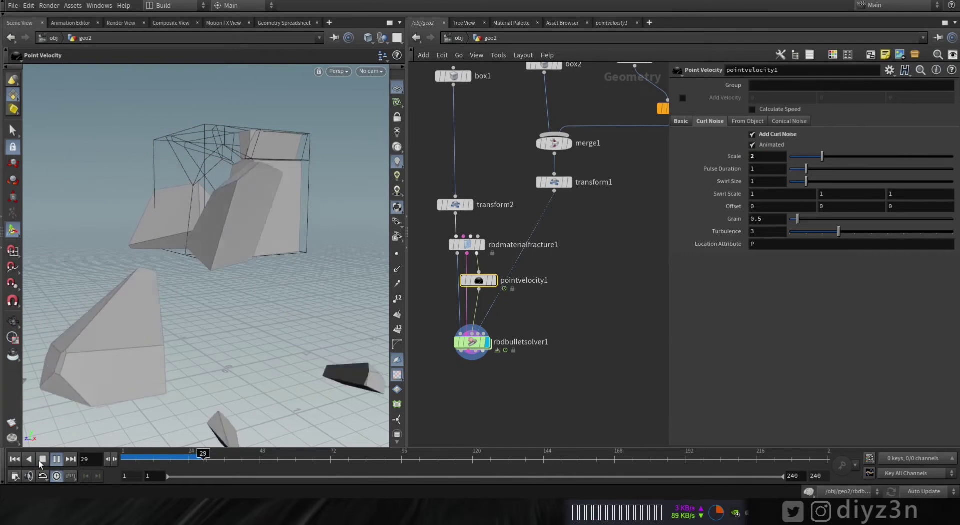
{"action": "left_click", "coordinate": [19, 460]}
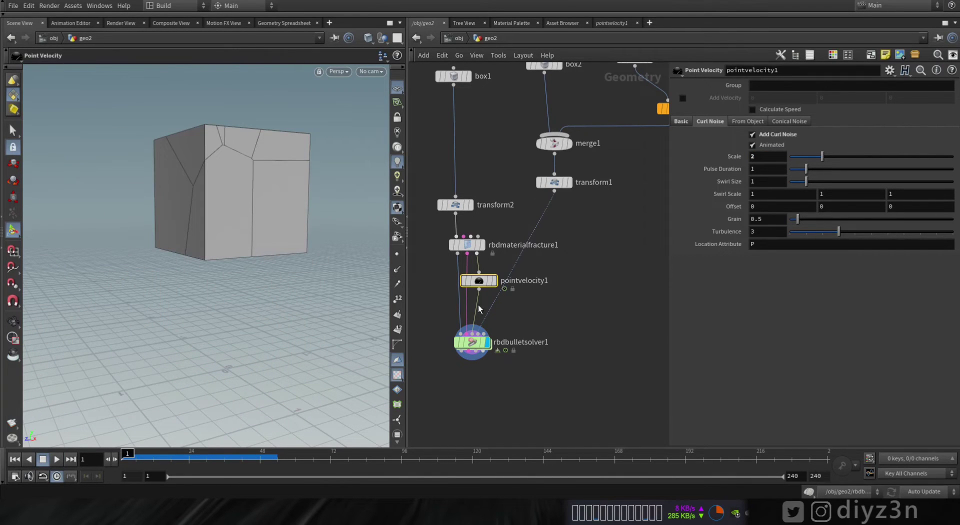
Select rbdbulletsolver1 and play the simulation to review the box breaking apart on the table.
{"action": "scroll", "coordinate": [170, 262], "scroll_direction": "down", "scroll_amount": 3}
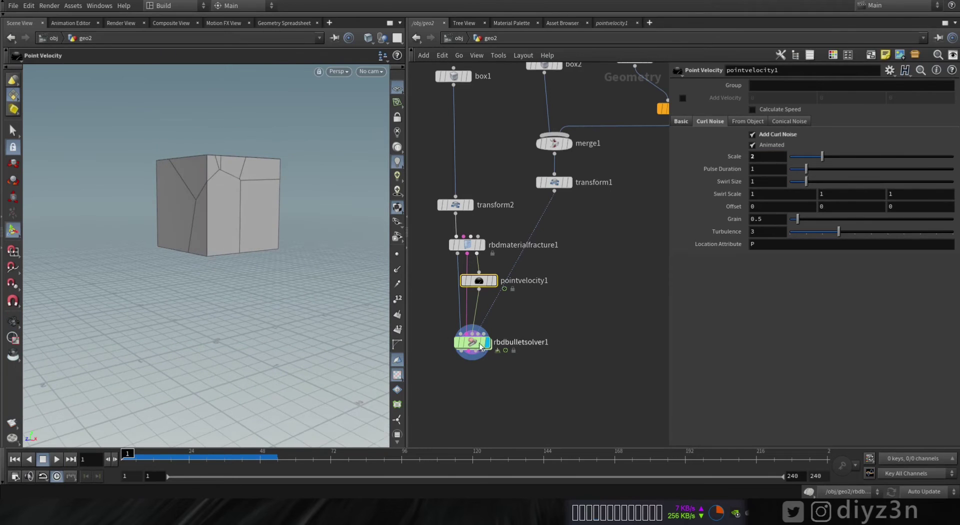
{"action": "left_click", "coordinate": [472, 343]}
{"action": "left_click", "coordinate": [56, 459]}
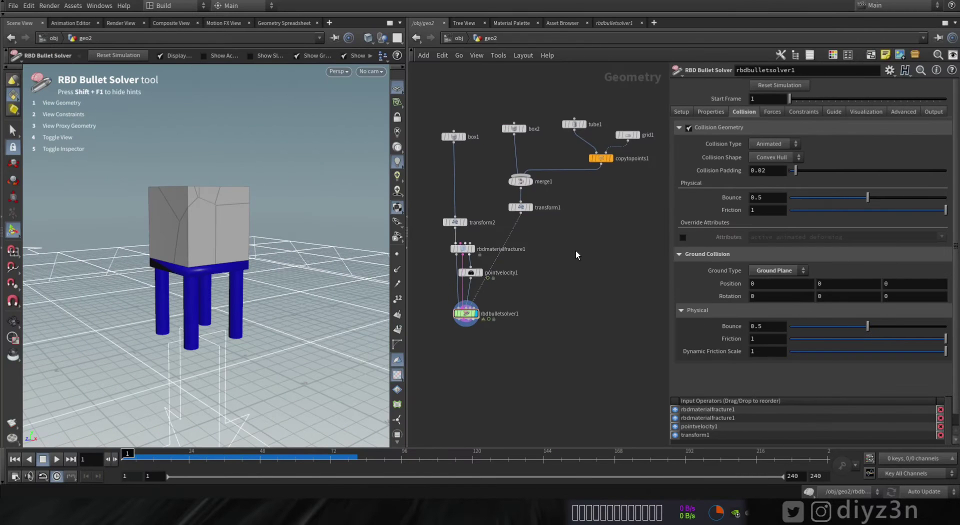
Add an Ocean Evaluate node in the empty network area beside pointvelocity1.
{"action": "key", "text": "Tab"}
{"action": "mouse_move", "coordinate": [633, 128]}
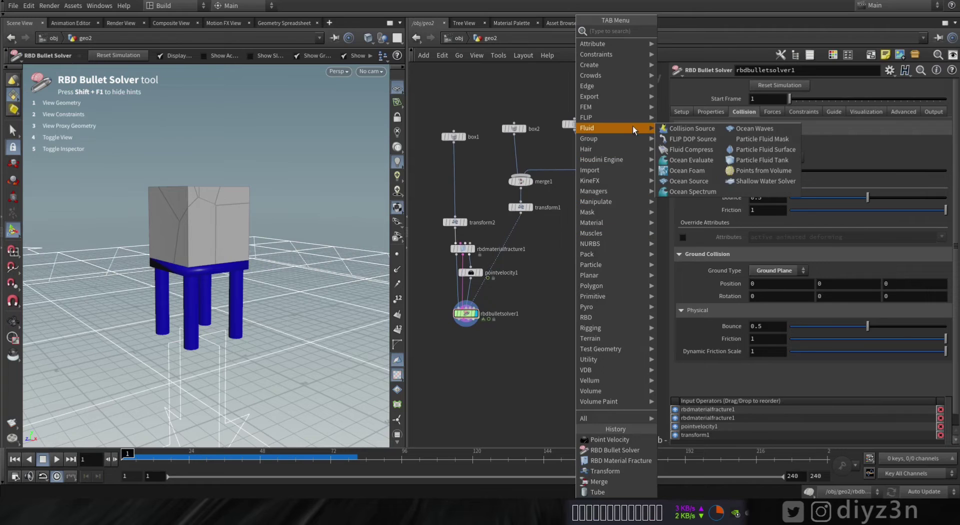
{"action": "left_click", "coordinate": [692, 160]}
{"action": "left_click", "coordinate": [566, 265]}
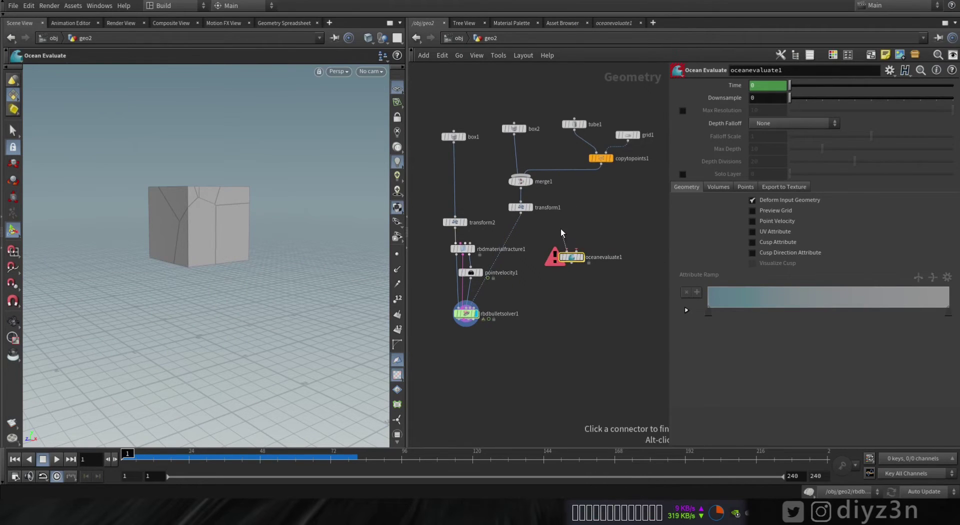
Add a Grid node connected to the first input of oceanevaluate1 and set its size to 8.4 by 8.4.
{"action": "key", "text": "Tab"}
{"action": "type", "text": "ge"}
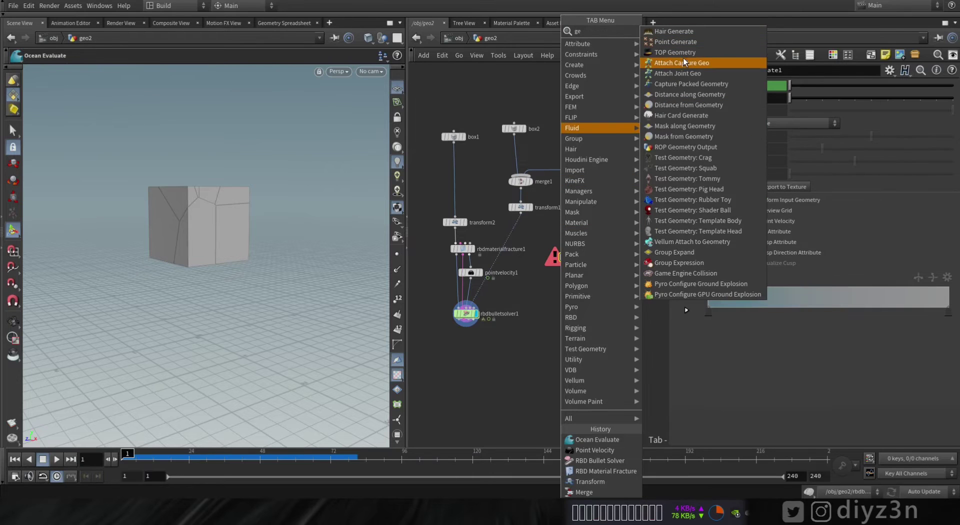
{"action": "key", "text": "BackSpace"}
{"action": "type", "text": "r"}
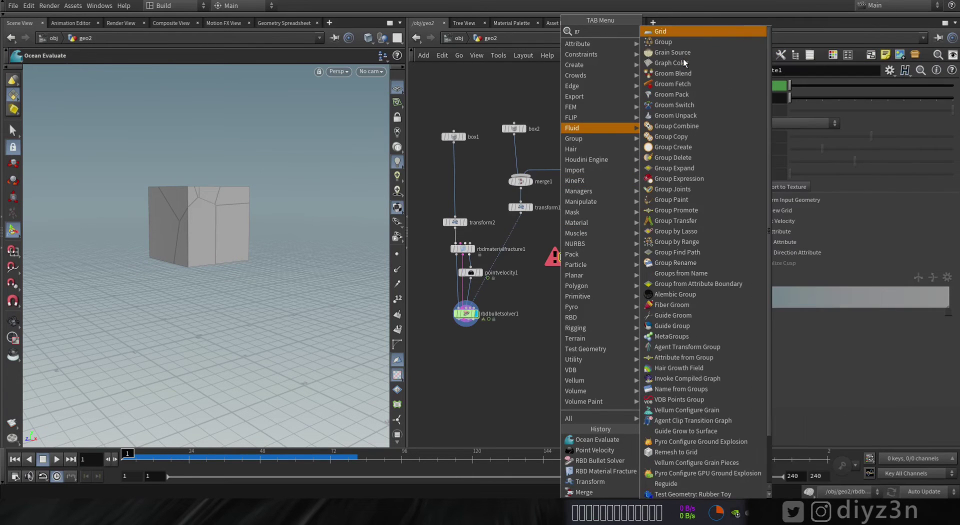
{"action": "type", "text": "i"}
{"action": "left_click", "coordinate": [665, 32]}
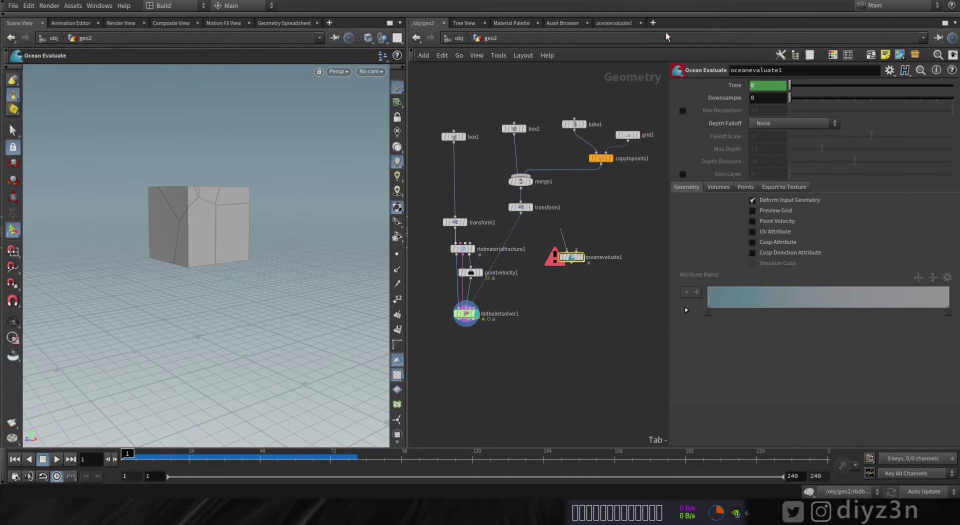
{"action": "left_click", "coordinate": [561, 229]}
{"action": "middle_click_drag", "start_coordinate": [738, 128], "coordinate": [650, 245]}
Add an Ocean Spectrum node connected to the second input of oceanevaluate1, and display oceanevaluate1 in the viewport.
{"action": "left_click", "coordinate": [576, 249]}
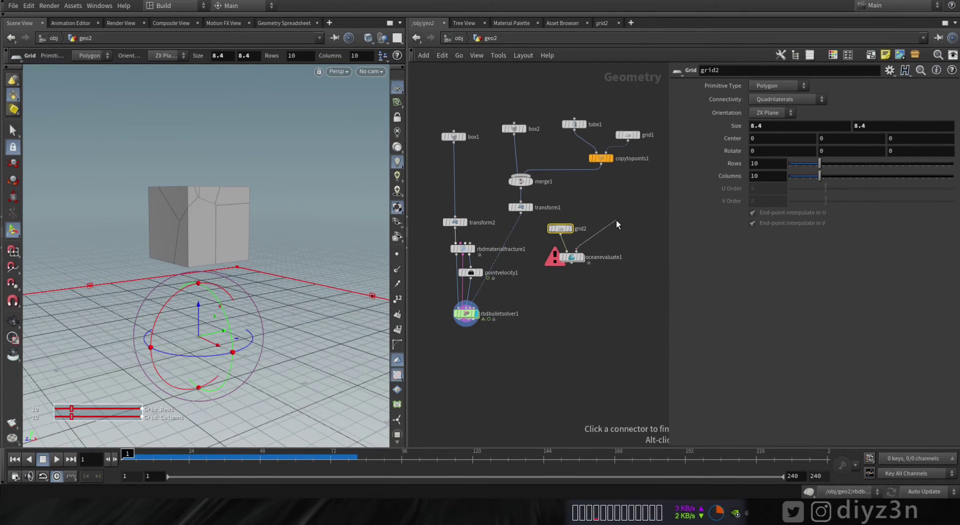
{"action": "key", "text": "Tab"}
{"action": "mouse_move", "coordinate": [651, 116]}
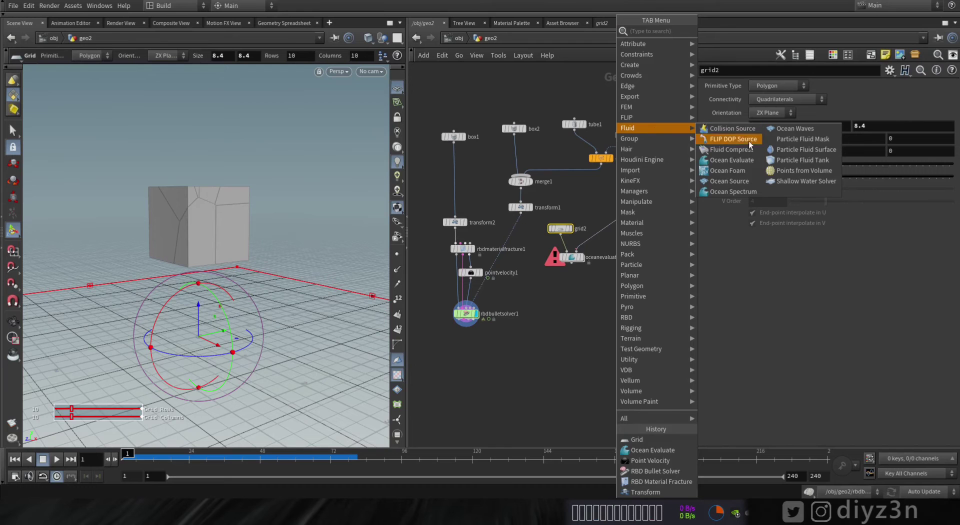
{"action": "left_click", "coordinate": [714, 193]}
{"action": "left_click", "coordinate": [616, 220]}
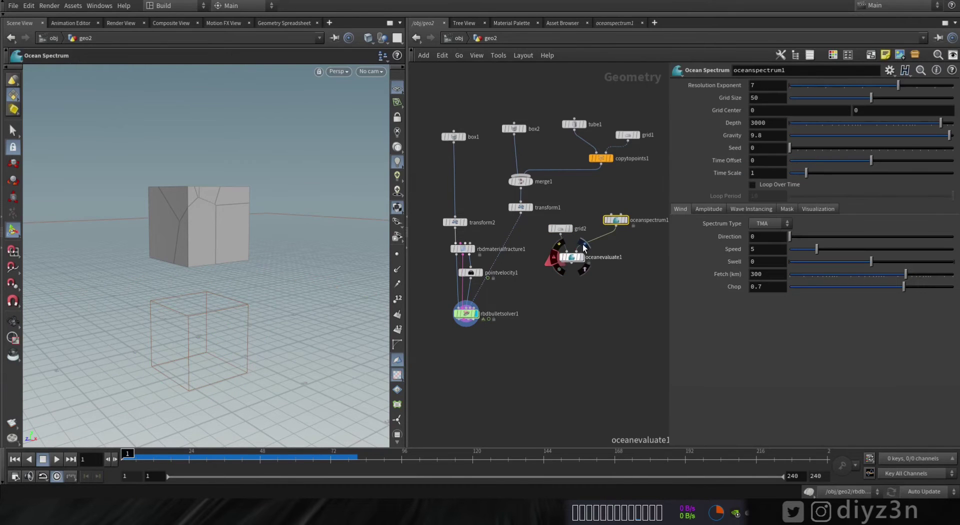
{"action": "left_click", "coordinate": [583, 245]}
{"action": "left_click", "coordinate": [563, 259]}
{"action": "left_click_drag", "start_coordinate": [226, 281], "coordinate": [245, 285], "text": "alt"}
Set the rows and columns of grid2 to 100 each.
{"action": "left_click", "coordinate": [563, 230]}
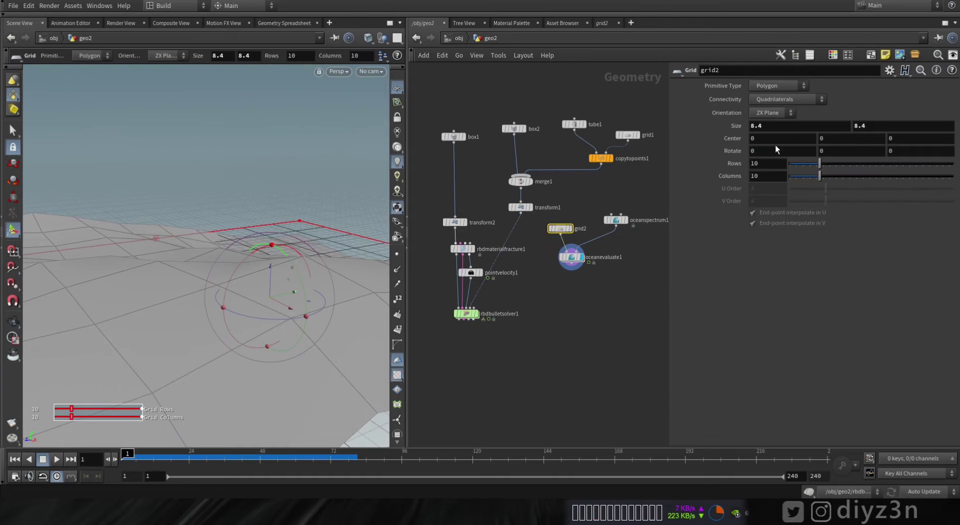
{"action": "left_click", "coordinate": [765, 166]}
{"action": "type", "text": "0"}
{"action": "left_click", "coordinate": [767, 175]}
{"action": "type", "text": "0"}
{"action": "key", "text": "Return"}
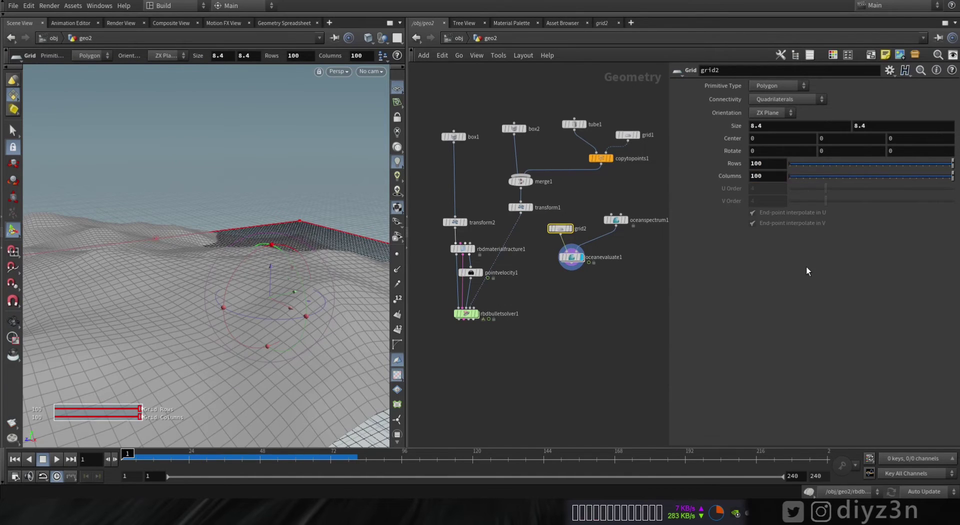
Set the Grid Size of oceanspectrum1 to 5.5, play the wave animation and rewind.
{"action": "left_click", "coordinate": [620, 221]}
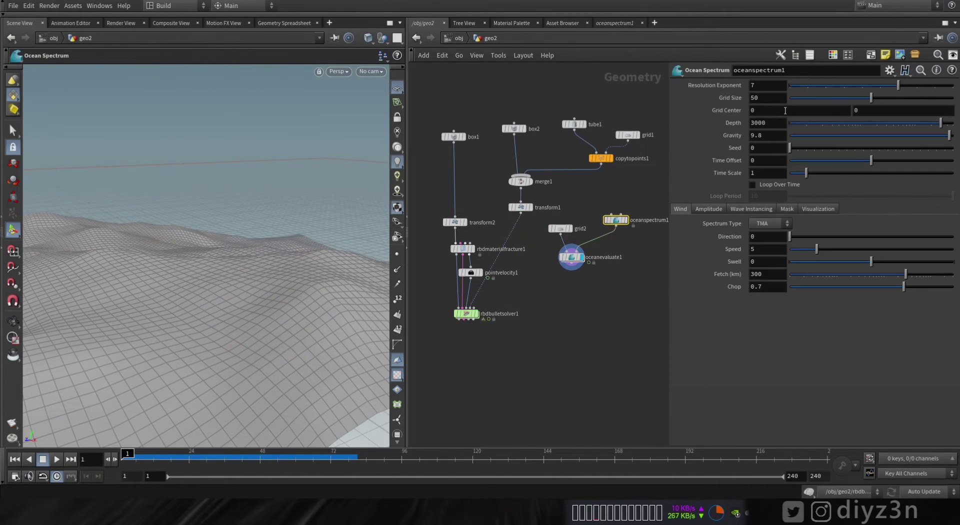
{"action": "left_click_drag", "start_coordinate": [869, 100], "coordinate": [799, 107]}
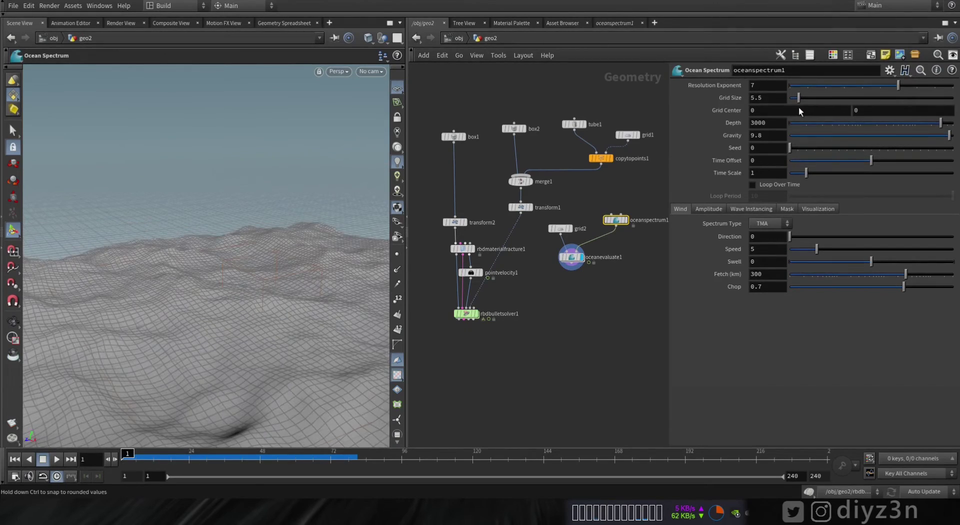
{"action": "left_click", "coordinate": [56, 459]}
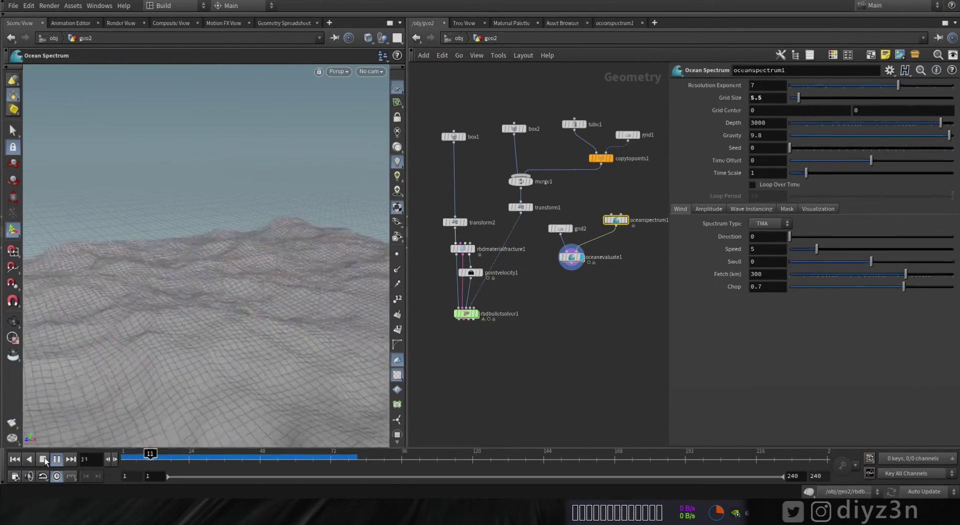
{"action": "left_click", "coordinate": [15, 460]}
Set oceanspectrum1's Time Scale to .5 and its amplitude Scale to 3.93, and play the waves.
{"action": "left_click", "coordinate": [774, 175]}
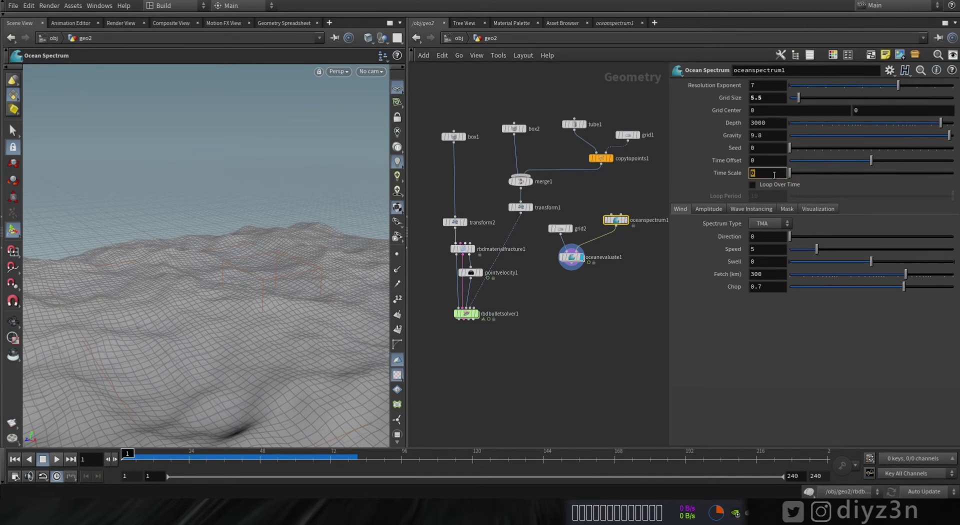
{"action": "left_click", "coordinate": [709, 210]}
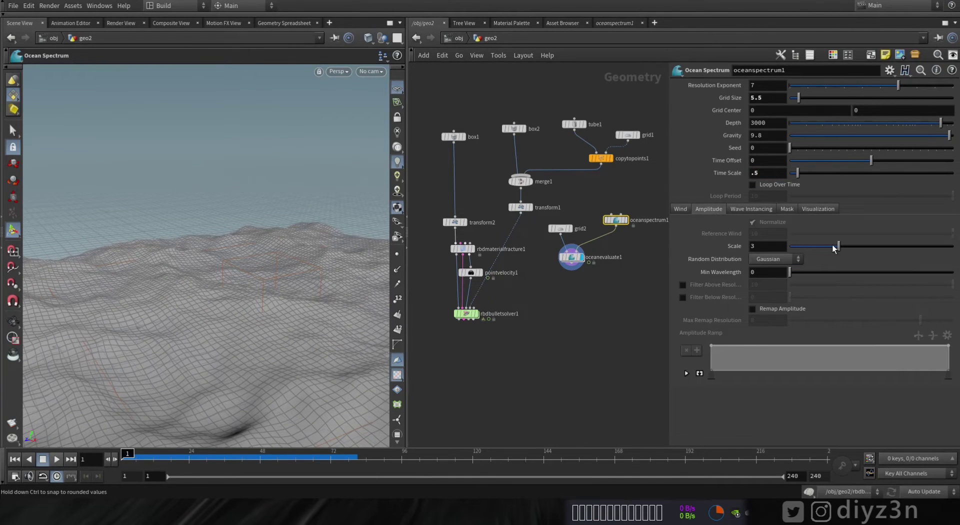
{"action": "left_click_drag", "start_coordinate": [835, 249], "coordinate": [851, 247]}
{"action": "left_click", "coordinate": [55, 459]}
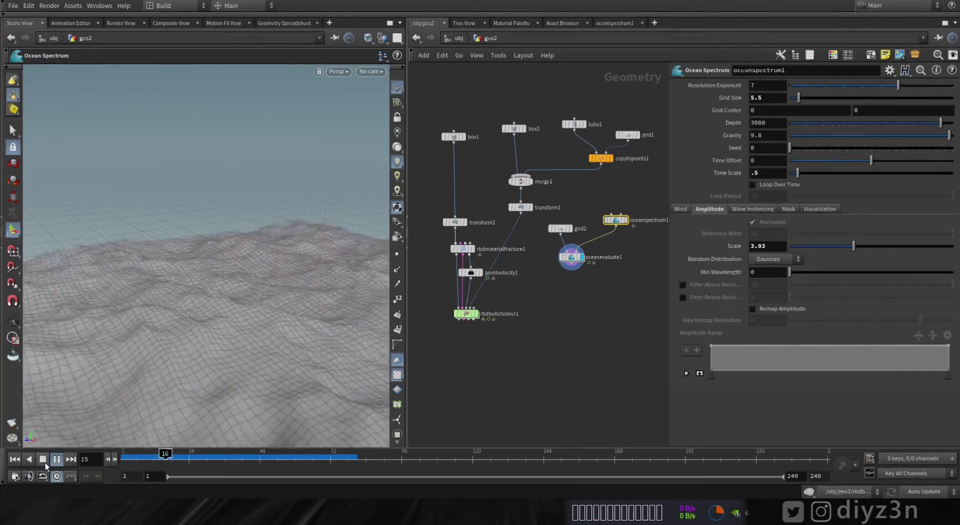
Set the Time Scale of oceanspectrum1 to .35 during playback, then stop and return to the first frame.
{"action": "left_click", "coordinate": [770, 173]}
{"action": "type", "text": ".35"}
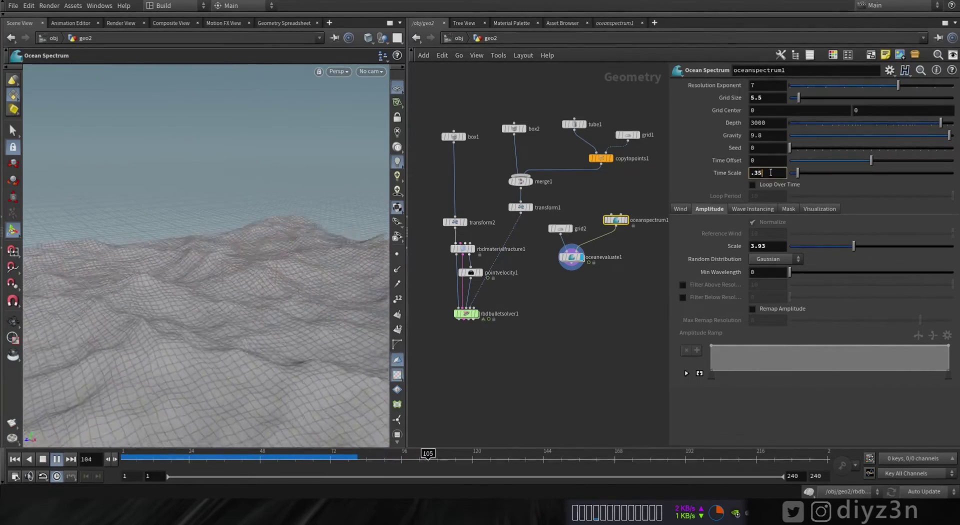
{"action": "key", "text": "Return"}
{"action": "left_click", "coordinate": [43, 459]}
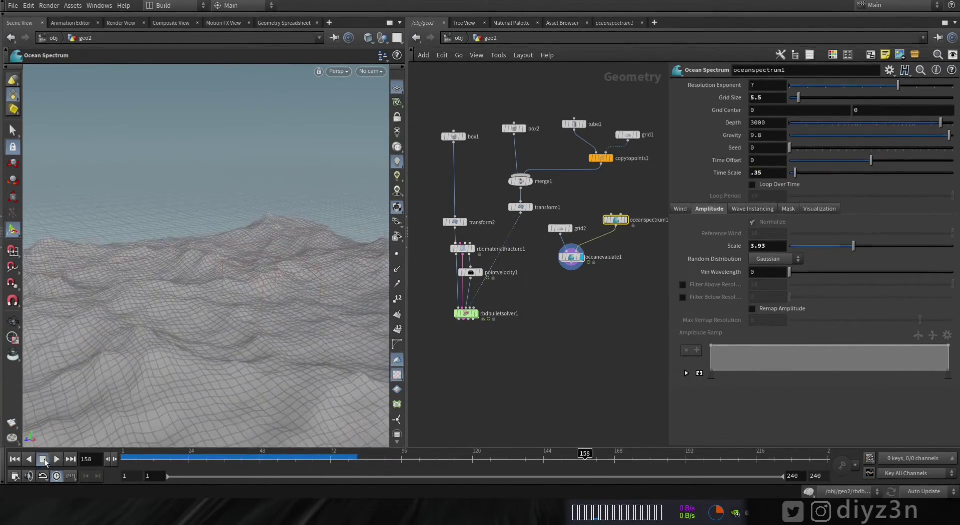
{"action": "left_click", "coordinate": [13, 461]}
Insert a Merge node between transform1 and rbdbulletsolver1's collision input, and connect oceanevaluate1 to the merge as well.
{"action": "scroll", "coordinate": [519, 283], "scroll_direction": "up", "scroll_amount": 3}
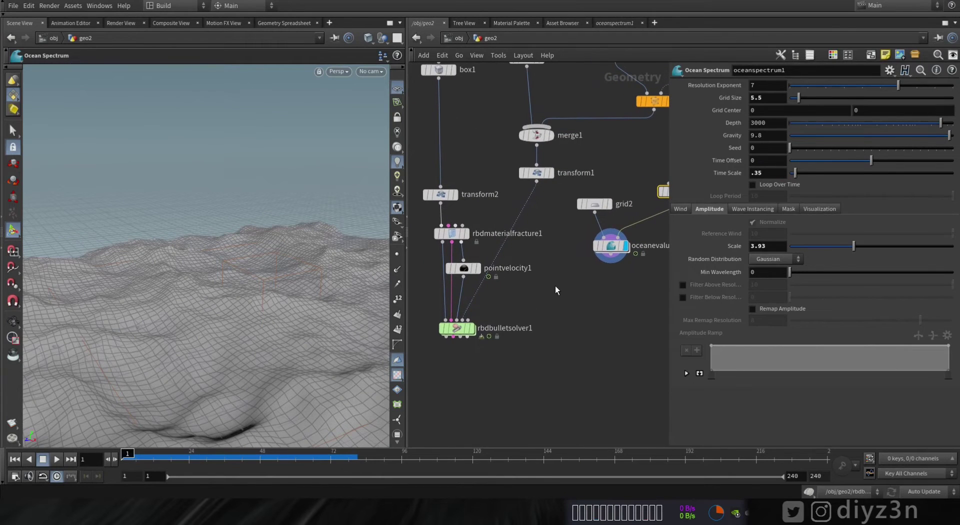
{"action": "key", "text": "Tab"}
{"action": "type", "text": "mer"}
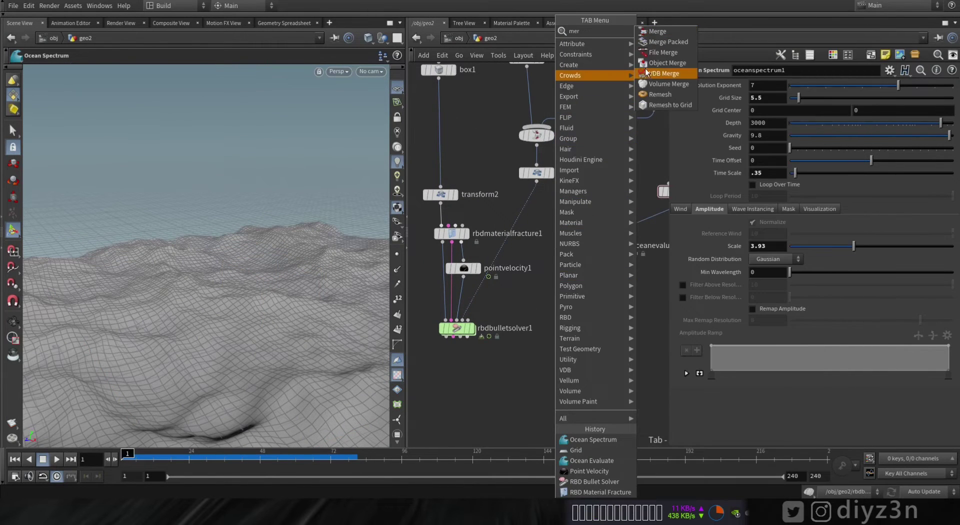
{"action": "left_click", "coordinate": [657, 33]}
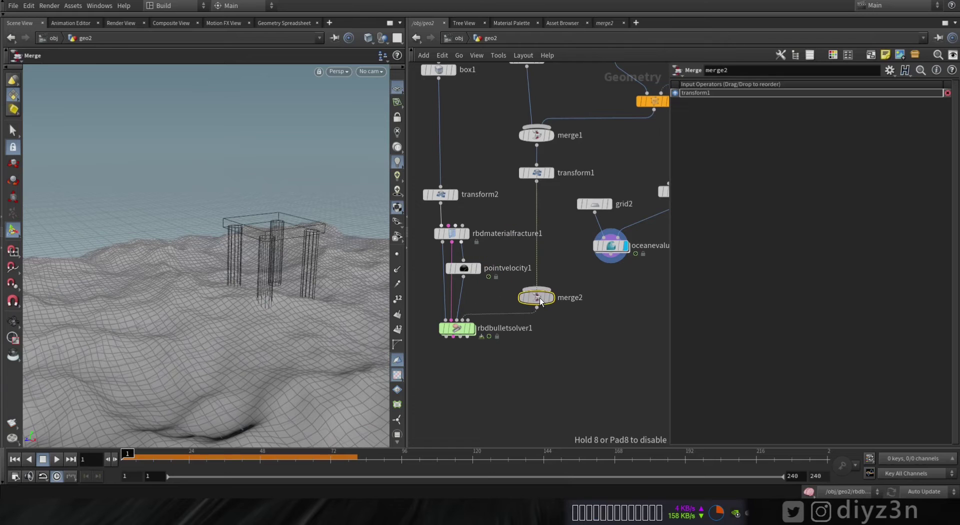
{"action": "left_click", "coordinate": [545, 289]}
{"action": "left_click_drag", "start_coordinate": [544, 289], "coordinate": [611, 252]}
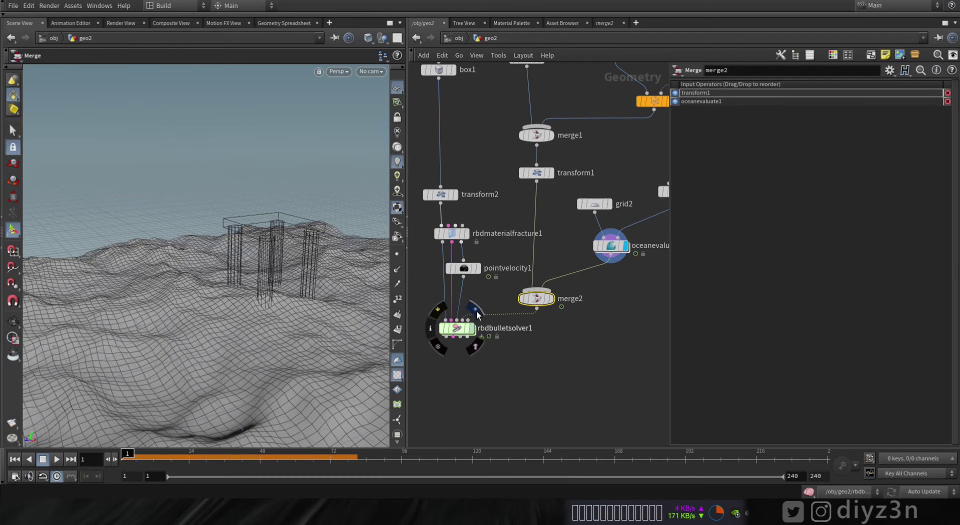
Display rbdbulletsolver1 and set its ground collision type to None.
{"action": "left_click", "coordinate": [456, 327]}
{"action": "left_click_drag", "start_coordinate": [300, 264], "coordinate": [260, 271], "text": "alt"}
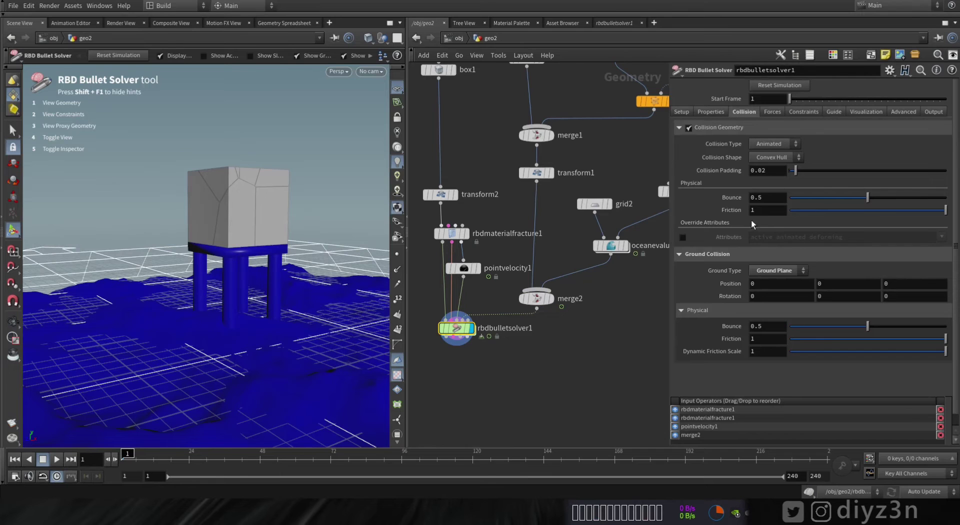
{"action": "left_click", "coordinate": [772, 281]}
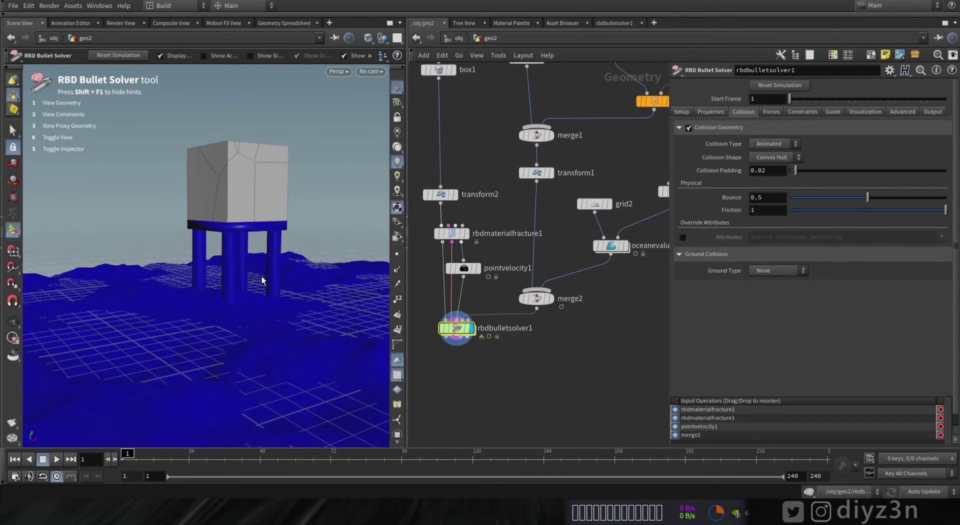
Hide the viewport's reference grid, play the simulation, stop it and return to the first frame.
{"action": "key", "text": "d"}
{"action": "left_click", "coordinate": [436, 180]}
{"action": "left_click_drag", "start_coordinate": [225, 242], "coordinate": [285, 303]}
{"action": "left_click", "coordinate": [57, 460]}
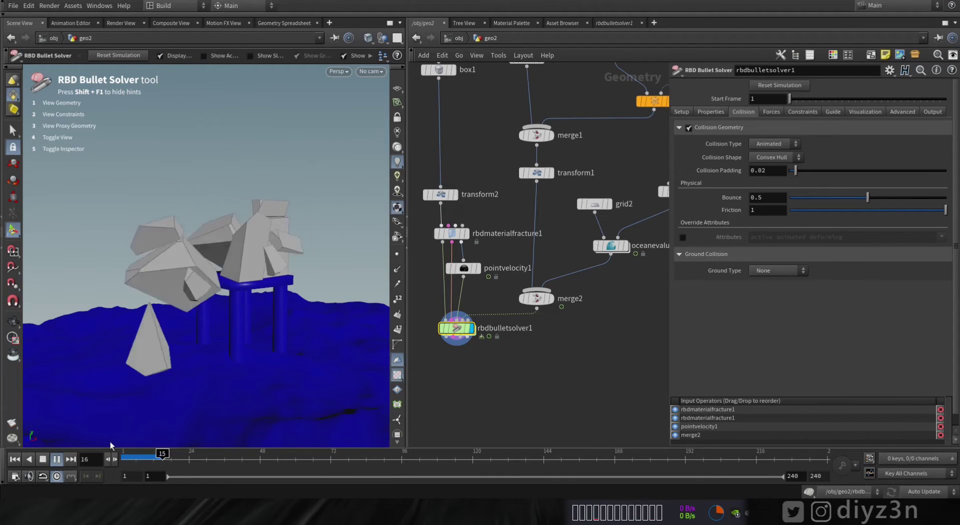
{"action": "left_click", "coordinate": [56, 460]}
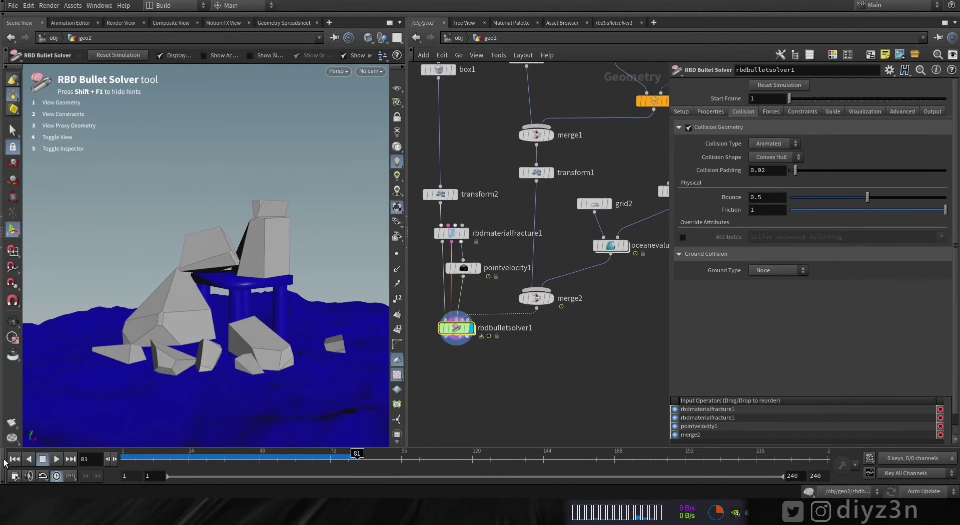
{"action": "left_click", "coordinate": [15, 459]}
Set rbdbulletsolver1's Collision Type to Deforming, play the simulation and rewind to the first frame.
{"action": "left_click", "coordinate": [775, 144]}
{"action": "left_click", "coordinate": [770, 176]}
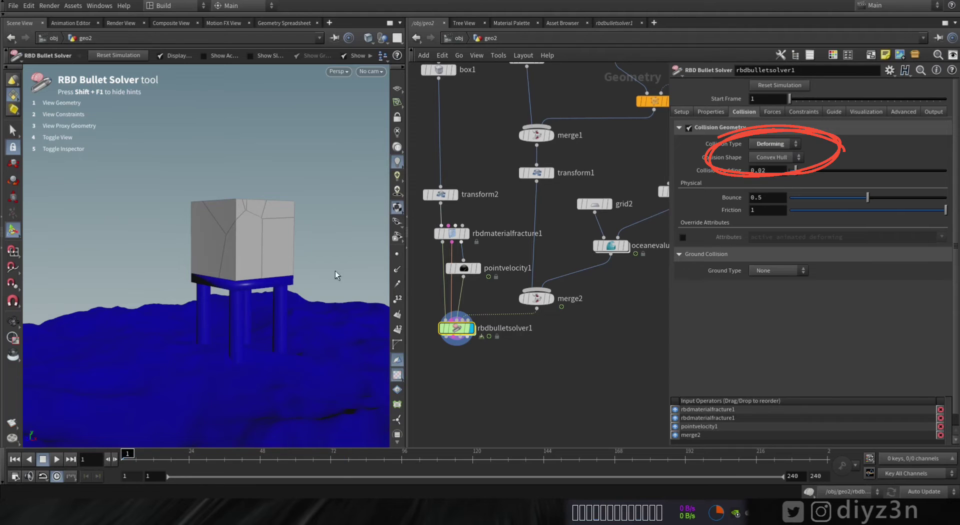
{"action": "left_click", "coordinate": [56, 459]}
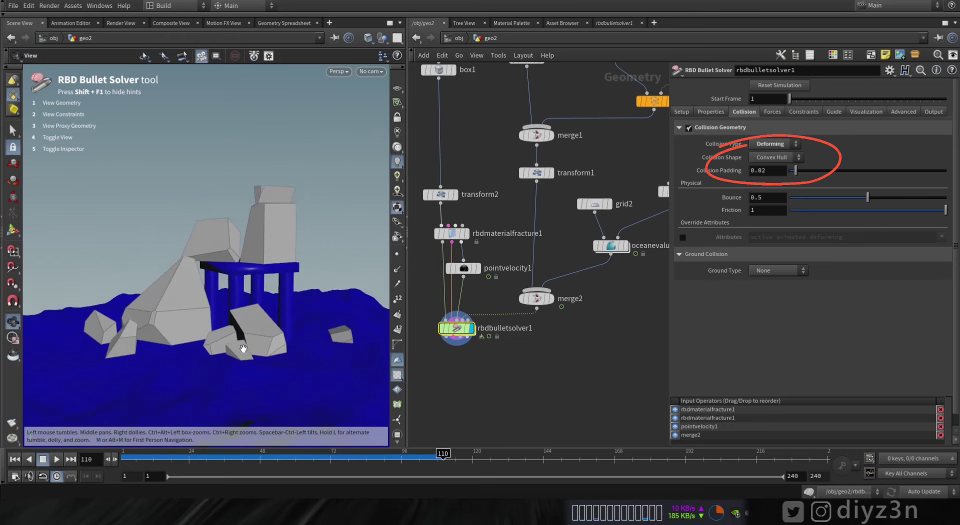
{"action": "left_click", "coordinate": [15, 457]}
Set the solver's Collision Shape to Concave, play the simulation, stop and rewind it.
{"action": "left_click", "coordinate": [785, 157]}
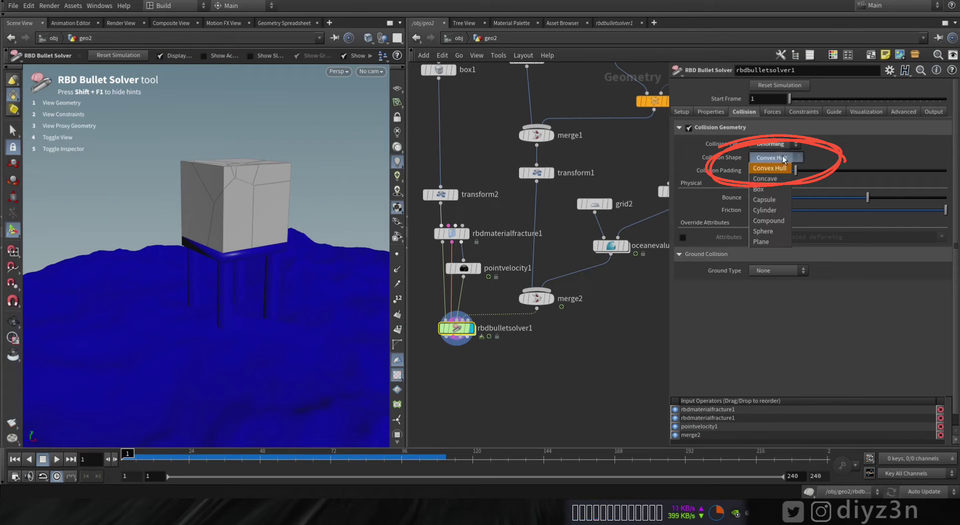
{"action": "left_click", "coordinate": [770, 168]}
{"action": "left_click", "coordinate": [59, 460]}
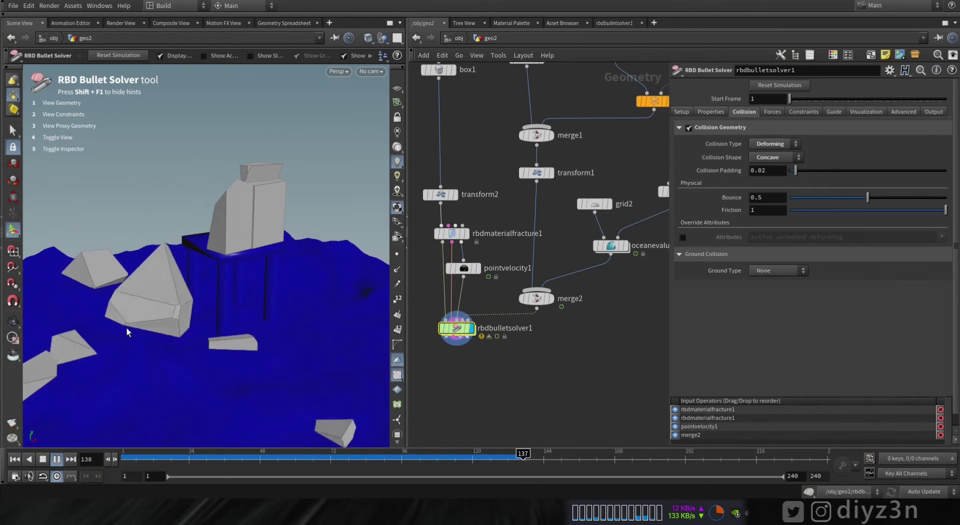
{"action": "left_click", "coordinate": [42, 460]}
{"action": "left_click", "coordinate": [20, 460]}
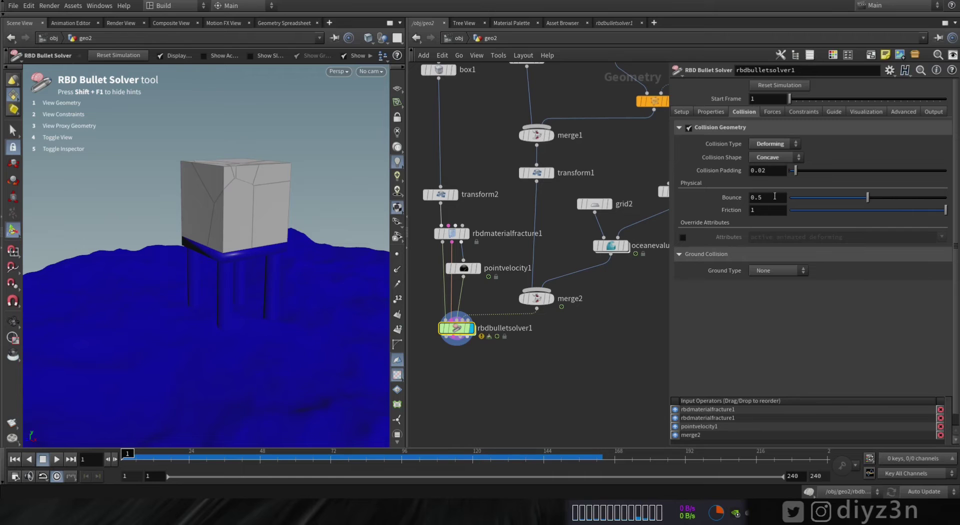
Set the collision geometry's Friction to 100000, play the simulation, stop and rewind it.
{"action": "type", "text": "0000"}
{"action": "key", "text": "Return"}
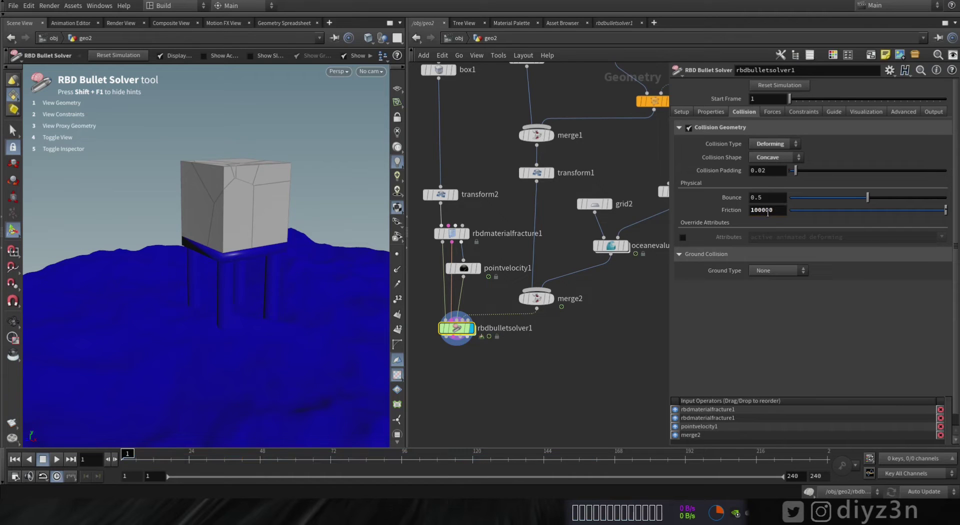
{"action": "left_click", "coordinate": [56, 459]}
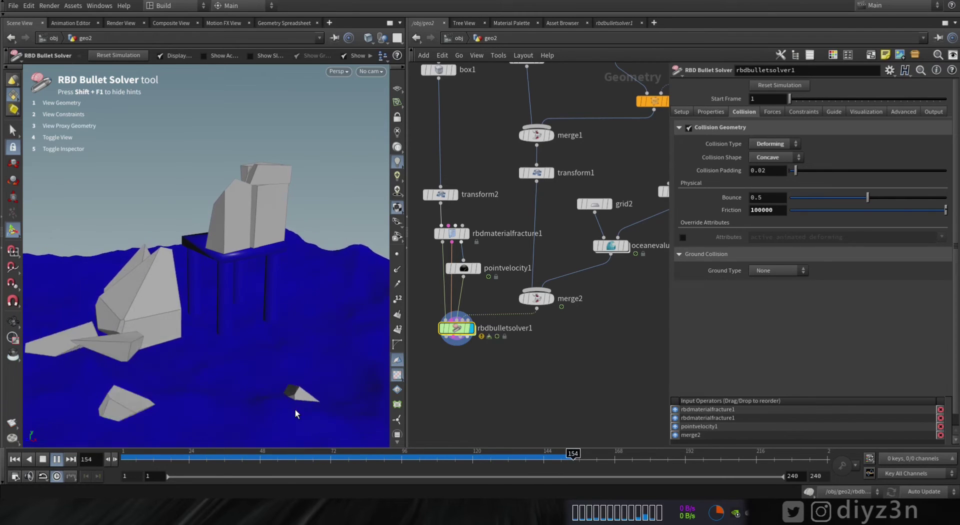
{"action": "left_click", "coordinate": [43, 459]}
{"action": "left_click", "coordinate": [16, 460]}
Set rbdmaterialfracture1's Scatter Points to 50, replay the simulation from rbdbulletsolver1 and return to the first frame.
{"action": "middle_click_drag", "start_coordinate": [499, 129], "coordinate": [523, 211]}
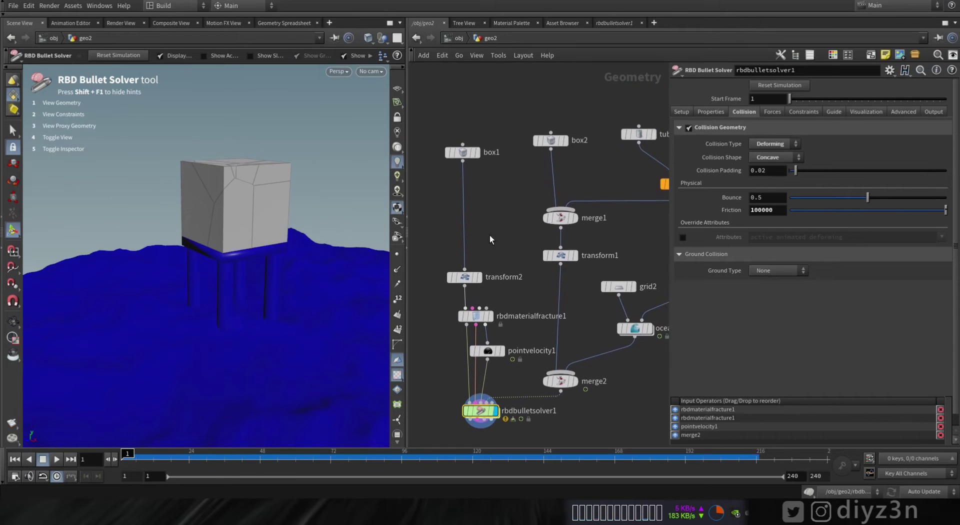
{"action": "left_click", "coordinate": [473, 316]}
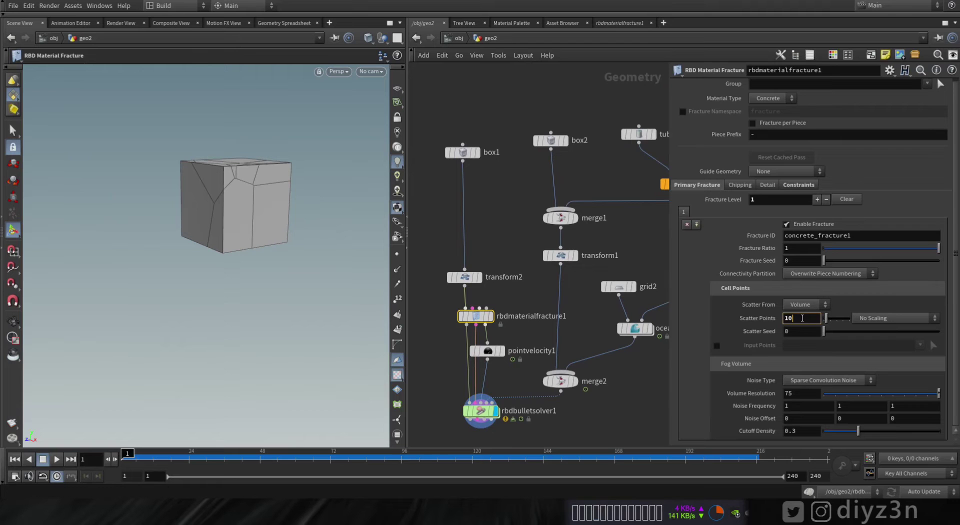
{"action": "key", "text": "Return"}
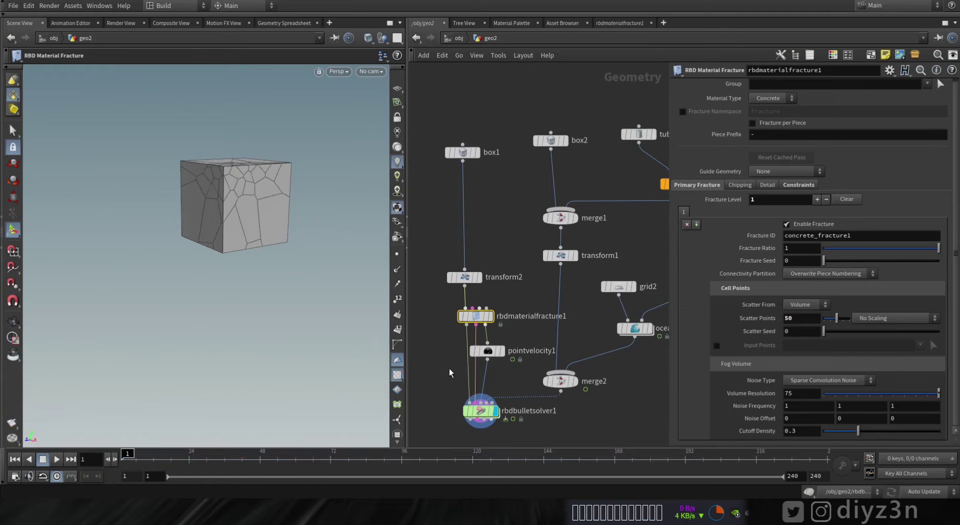
{"action": "left_click", "coordinate": [480, 411]}
{"action": "left_click", "coordinate": [57, 459]}
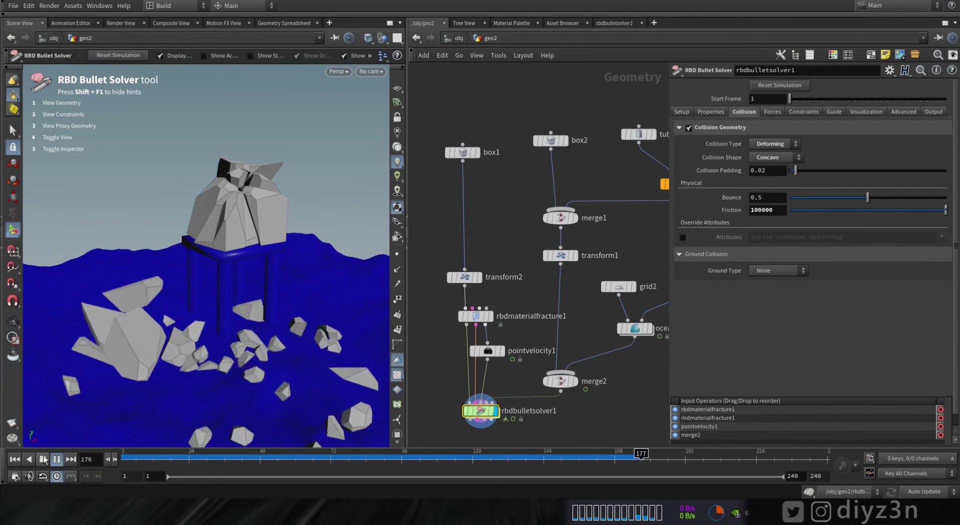
{"action": "left_click", "coordinate": [44, 458]}
{"action": "left_click", "coordinate": [15, 459]}
Set the solver's collision Bounce to 0 and Collision Padding to 0.01, and play the simulation.
{"action": "middle_click_drag", "start_coordinate": [243, 272], "coordinate": [214, 251], "text": "alt"}
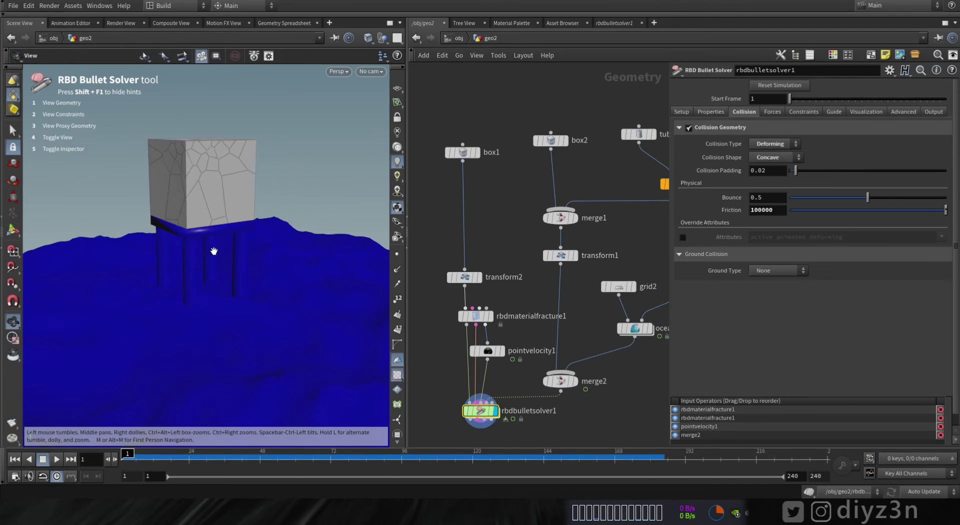
{"action": "left_click_drag", "start_coordinate": [214, 251], "coordinate": [200, 254], "text": "alt"}
{"action": "middle_click_drag", "start_coordinate": [516, 394], "coordinate": [527, 334]}
{"action": "scroll", "coordinate": [488, 334], "scroll_direction": "down", "scroll_amount": 3}
{"action": "key", "text": "Tab"}
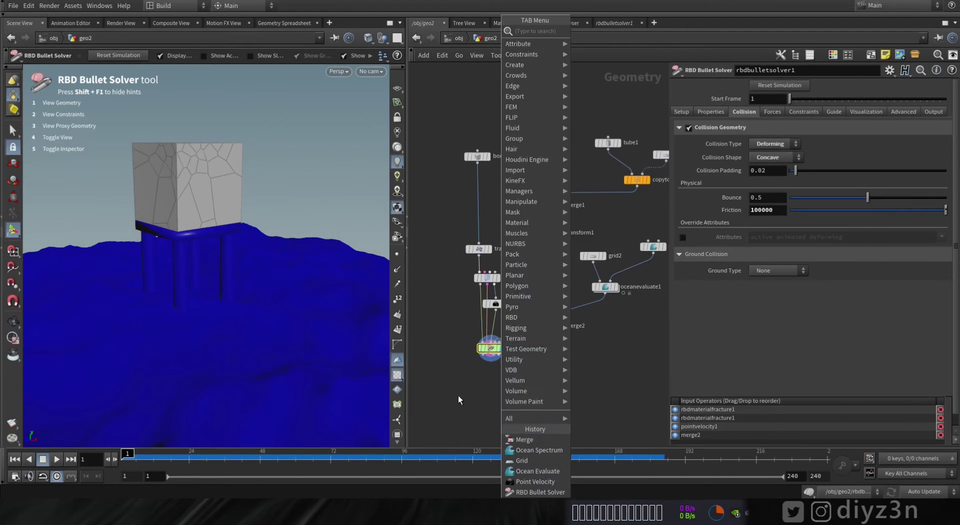
{"action": "key", "text": "Escape"}
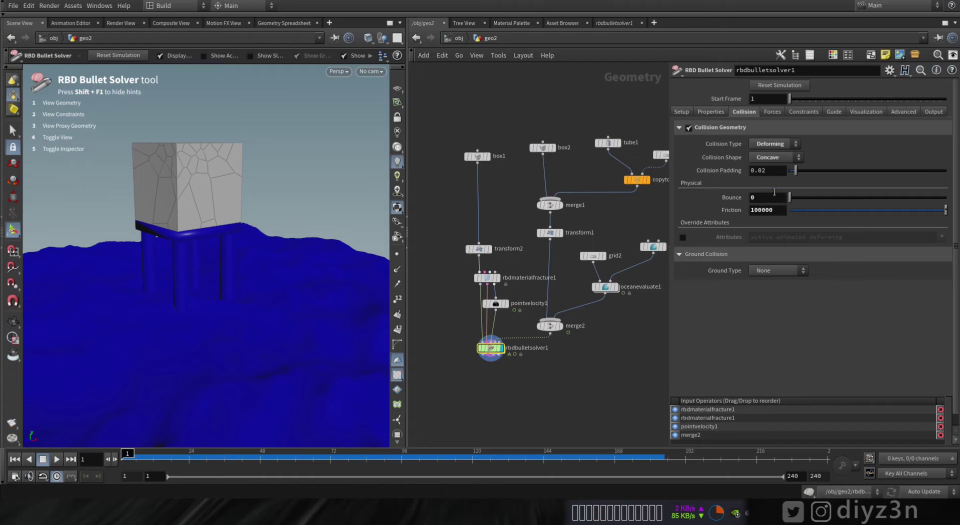
{"action": "left_click", "coordinate": [774, 170]}
{"action": "key", "text": "Return"}
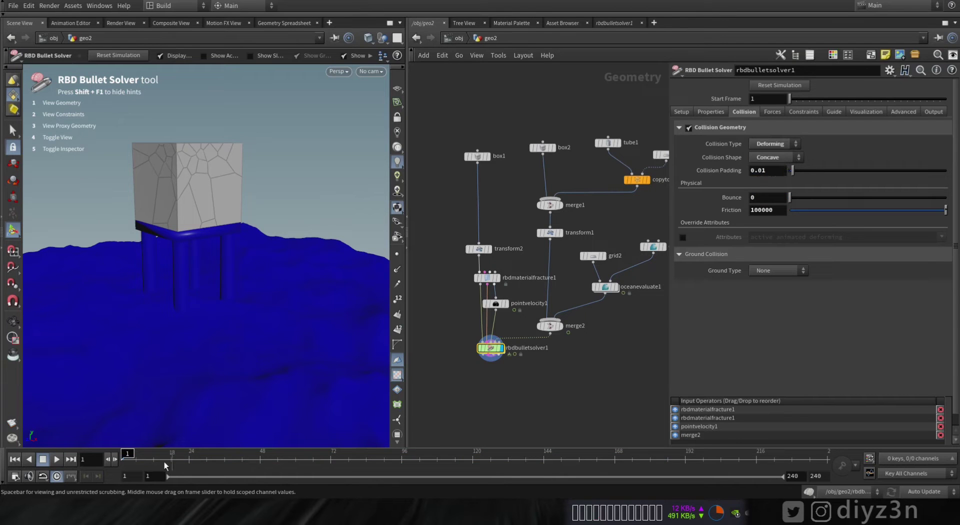
{"action": "left_click", "coordinate": [59, 461]}
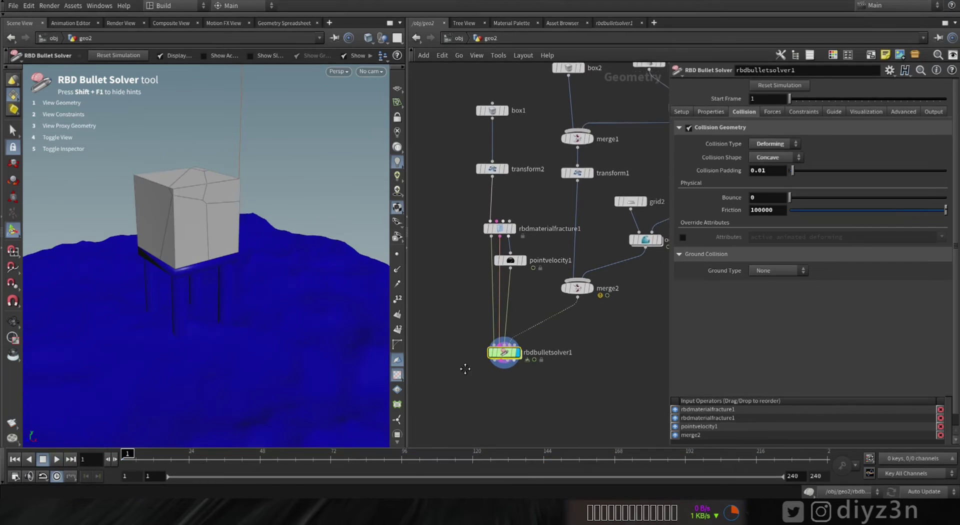
Set rbdmaterialfracture1's Scatter Points to 80, adjust its fog volume noise settings and select the bullet solver again.
{"action": "middle_click_drag", "start_coordinate": [465, 369], "coordinate": [463, 354]}
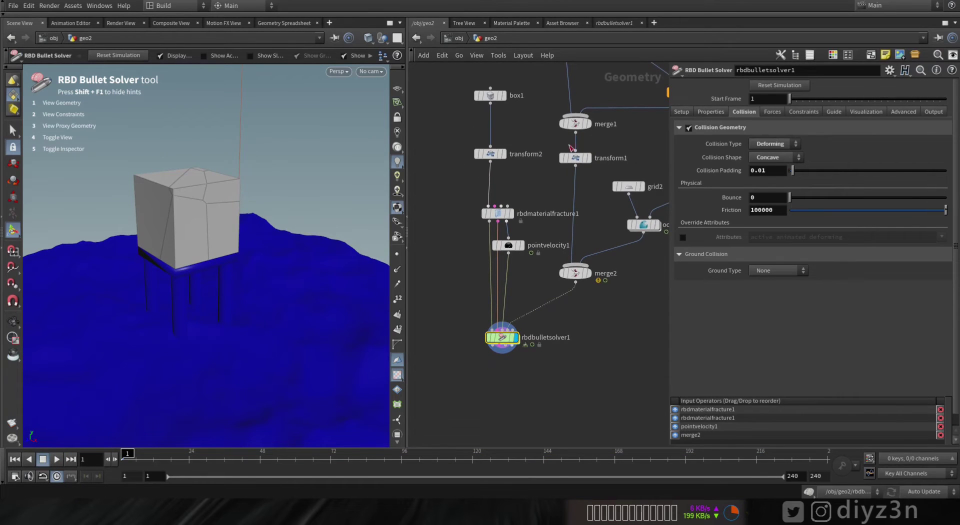
{"action": "left_click", "coordinate": [498, 214]}
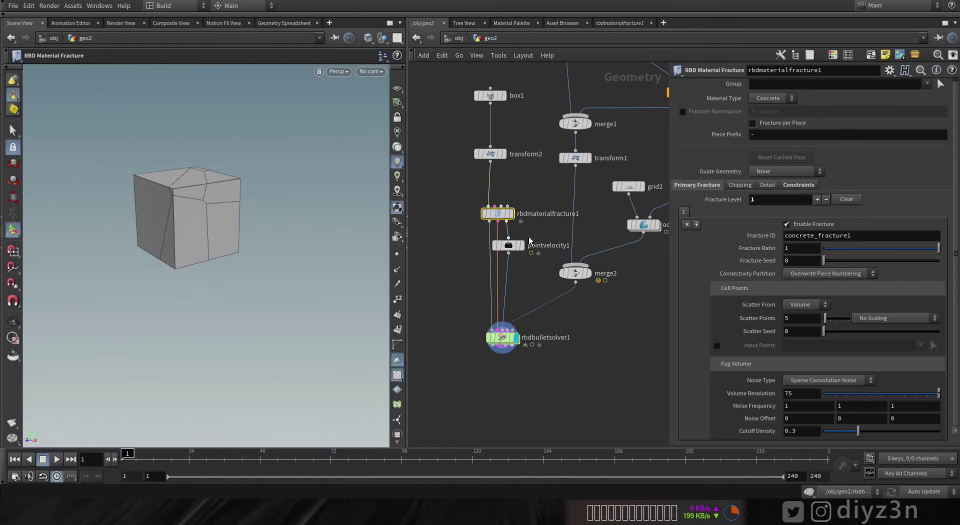
{"action": "left_click", "coordinate": [802, 320]}
{"action": "type", "text": "80"}
{"action": "key", "text": "Return"}
{"action": "left_click_drag", "start_coordinate": [854, 391], "coordinate": [927, 395]}
{"action": "left_click", "coordinate": [851, 379]}
{"action": "left_click", "coordinate": [810, 403]}
{"action": "left_click", "coordinate": [502, 337]}
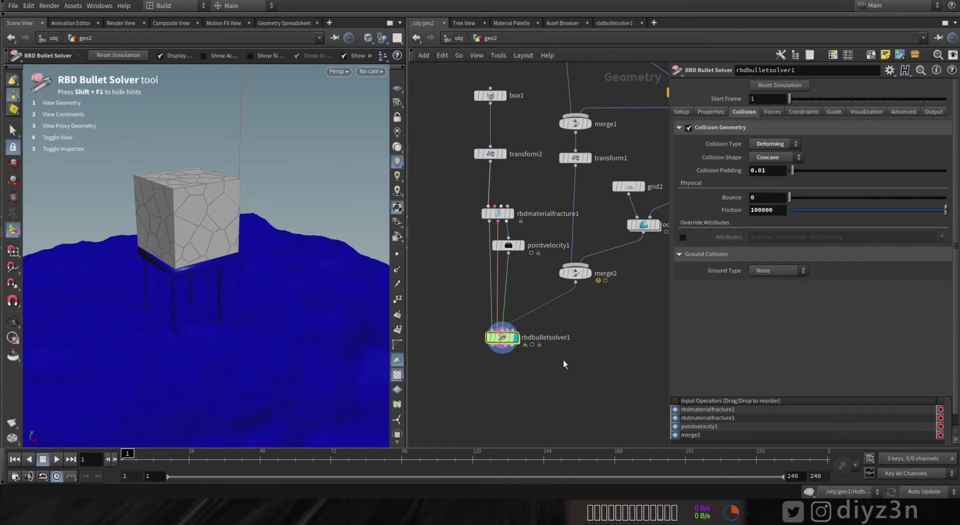
Insert an RBD Configure node between merge2 and the bullet solver's collision input.
{"action": "type", "text": "r"}
{"action": "key", "text": "Tab"}
{"action": "type", "text": "rbd"}
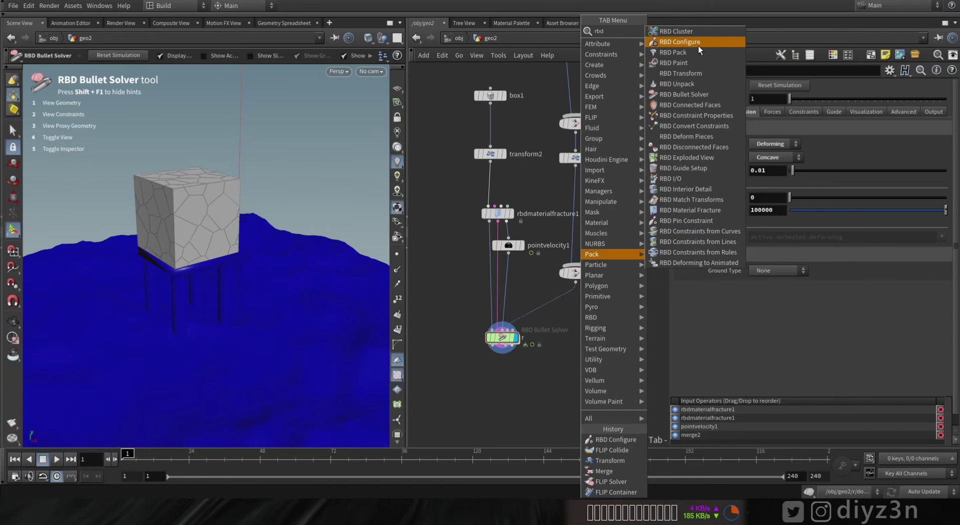
{"action": "left_click", "coordinate": [698, 46]}
{"action": "left_click", "coordinate": [556, 305]}
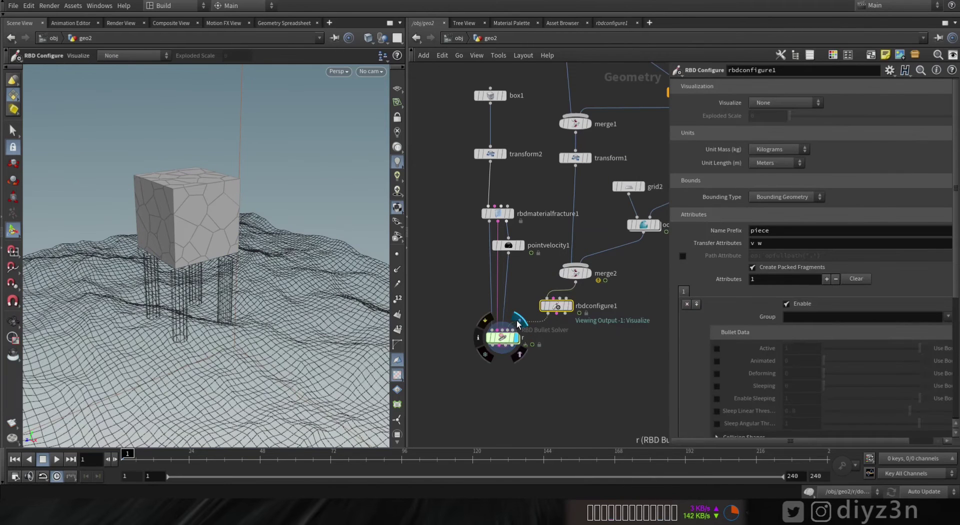
Play the bullet solver's simulation twice with the configured collision geometry, stopping and rewinding after each run.
{"action": "left_click", "coordinate": [502, 339]}
{"action": "left_click", "coordinate": [56, 463]}
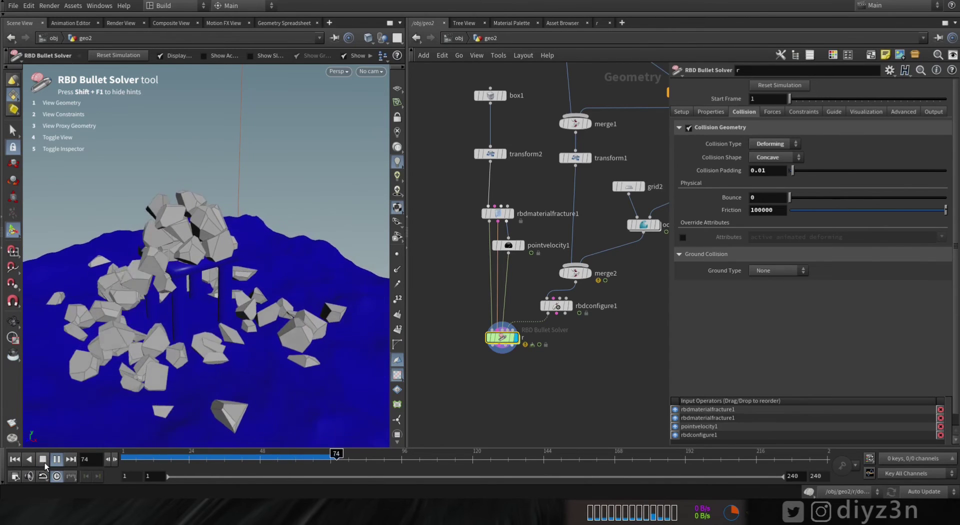
{"action": "left_click", "coordinate": [43, 460]}
{"action": "left_click", "coordinate": [15, 459]}
{"action": "middle_click_drag", "start_coordinate": [470, 384], "coordinate": [488, 322]}
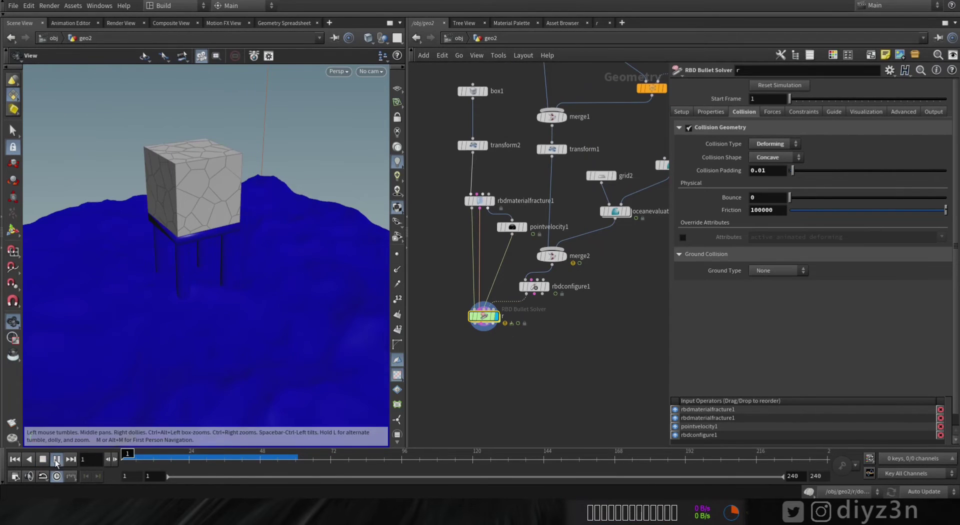
{"action": "left_click", "coordinate": [57, 460]}
{"action": "left_click", "coordinate": [44, 459]}
{"action": "left_click", "coordinate": [15, 460]}
Set the collision geometry's Friction to .1 and Bounce to 1, play the simulation and rewind it.
{"action": "left_click", "coordinate": [772, 210]}
{"action": "type", "text": ".1"}
{"action": "key", "text": "Return"}
{"action": "left_click", "coordinate": [56, 459]}
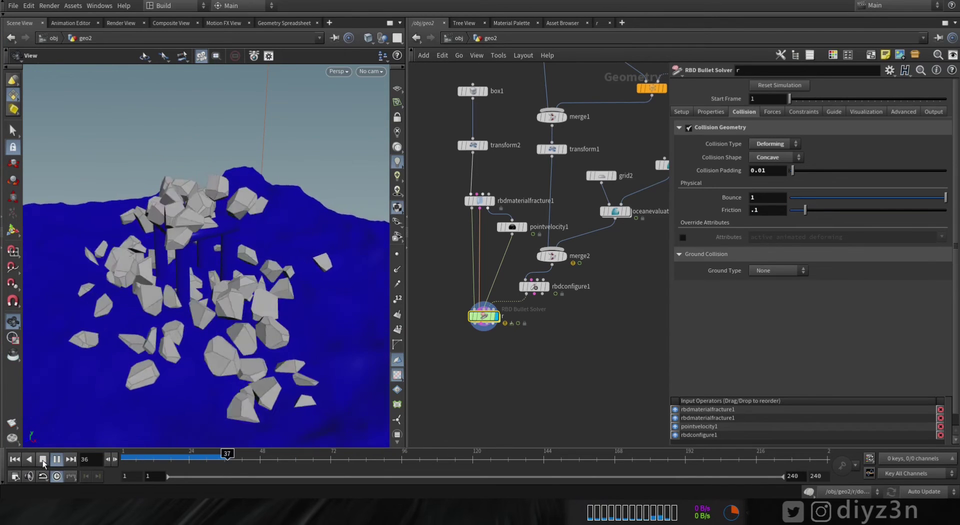
{"action": "left_click", "coordinate": [43, 462]}
{"action": "scroll", "coordinate": [214, 313], "scroll_direction": "down", "scroll_amount": 3}
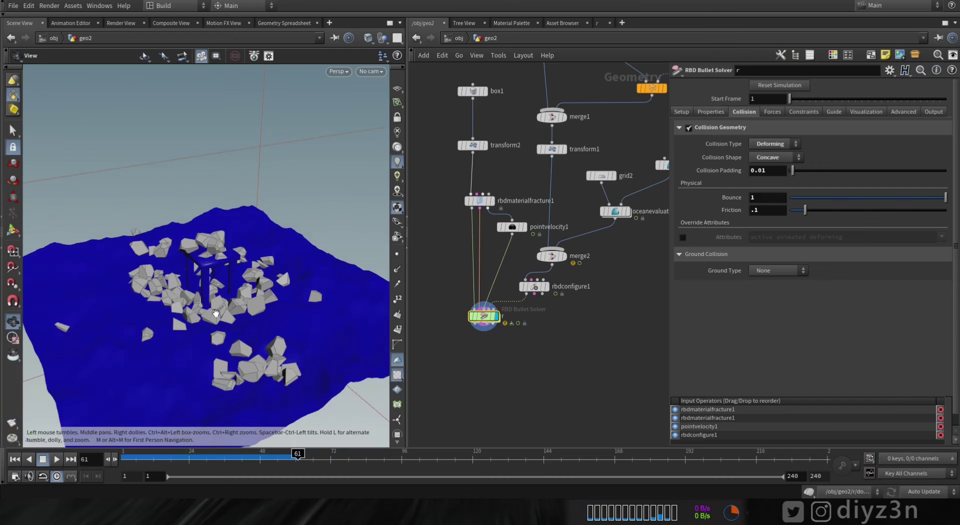
{"action": "middle_click_drag", "start_coordinate": [214, 313], "coordinate": [214, 286]}
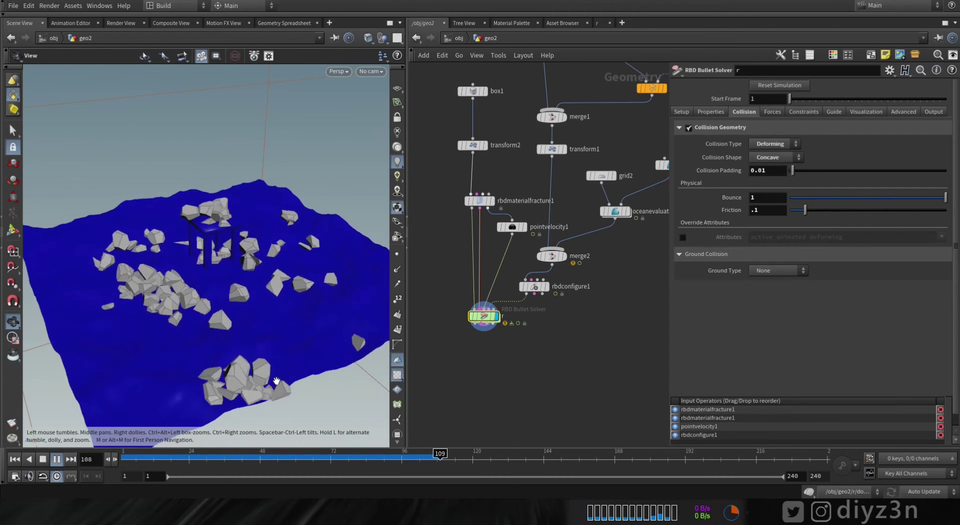
{"action": "left_click", "coordinate": [14, 461]}
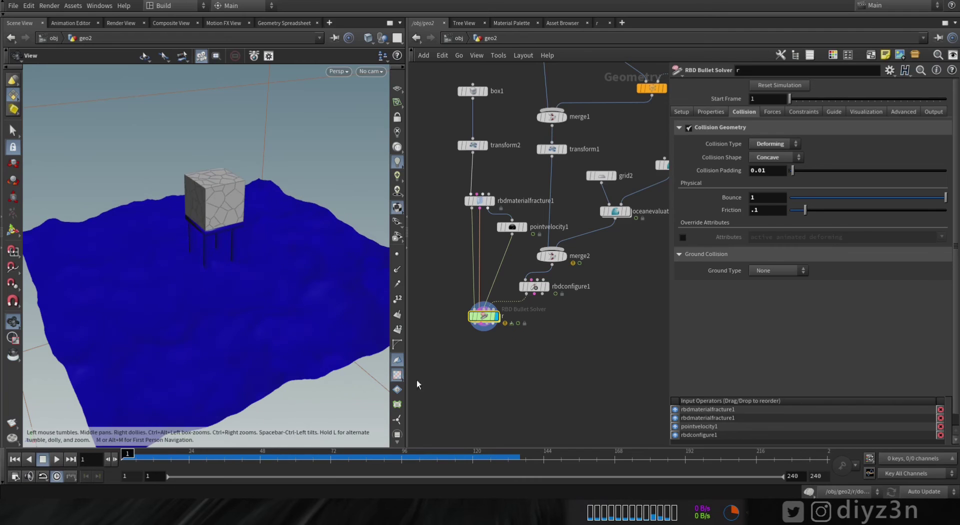
Set the collision geometry's Friction to .2, play the simulation and stop it.
{"action": "left_click", "coordinate": [775, 210]}
{"action": "type", "text": ".2"}
{"action": "key", "text": "Return"}
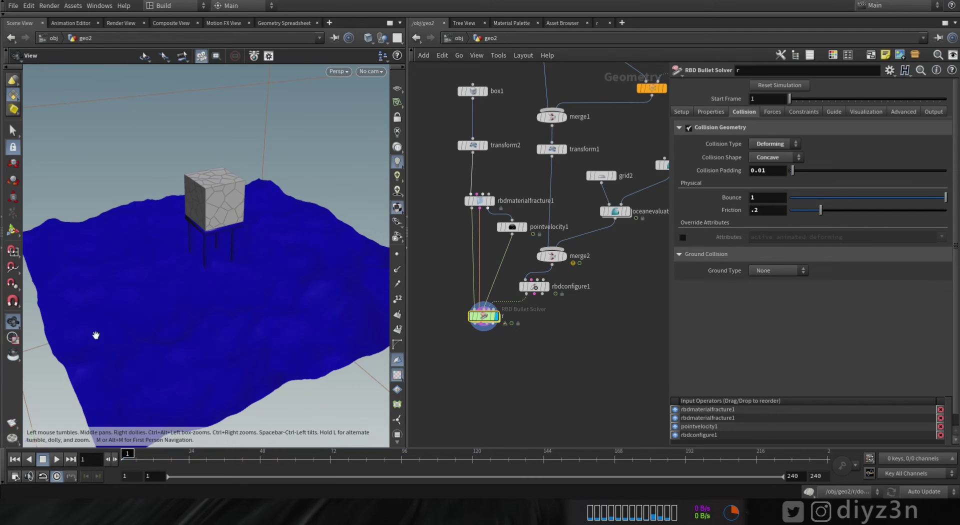
{"action": "left_click", "coordinate": [55, 460]}
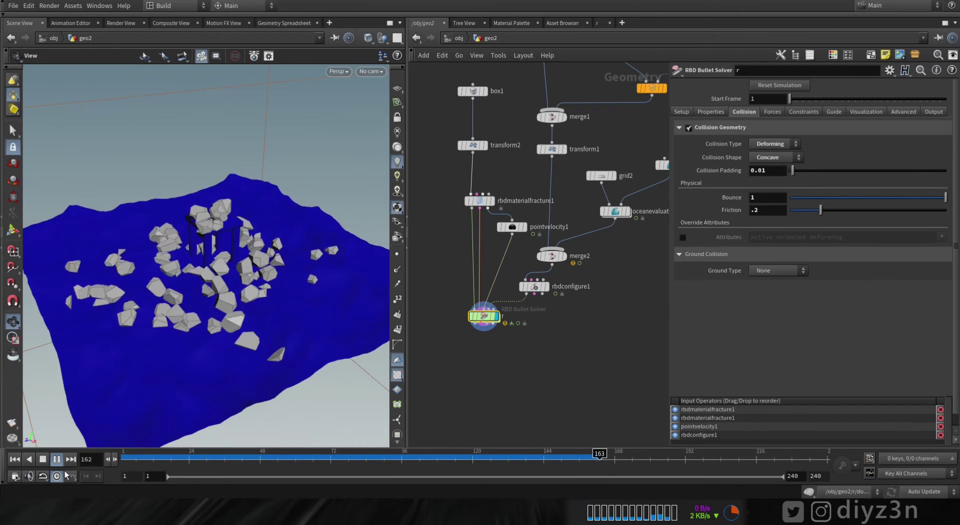
{"action": "left_click", "coordinate": [43, 459]}
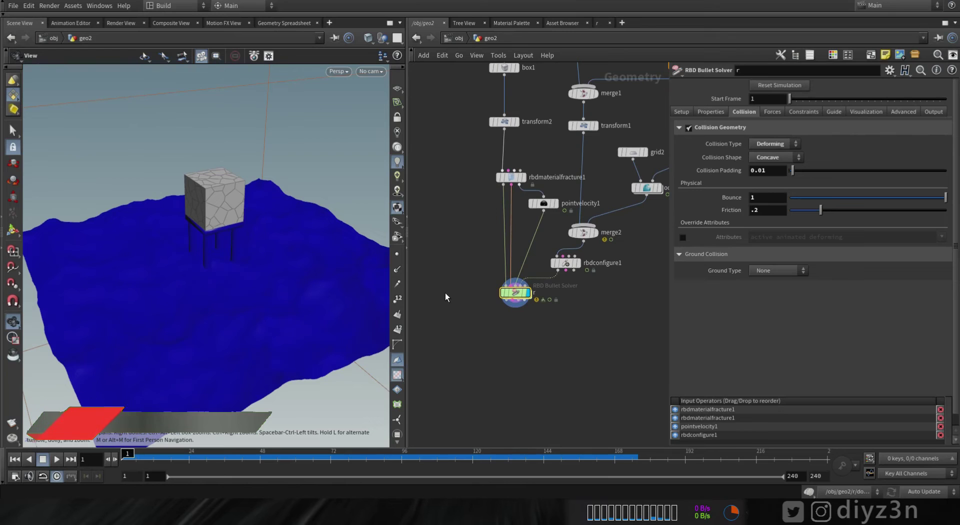
Add a FLIP Container node beside the RBD network.
{"action": "key", "text": "Tab"}
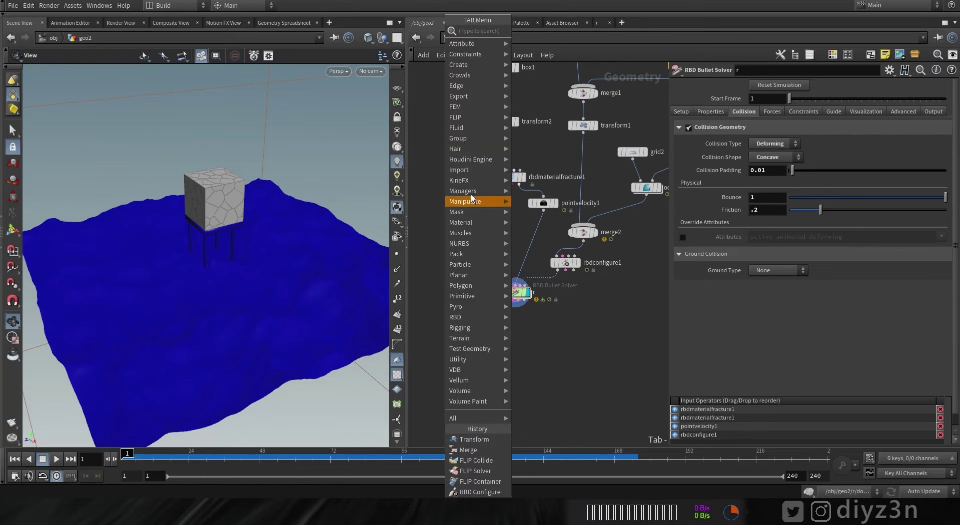
{"action": "mouse_move", "coordinate": [471, 117]}
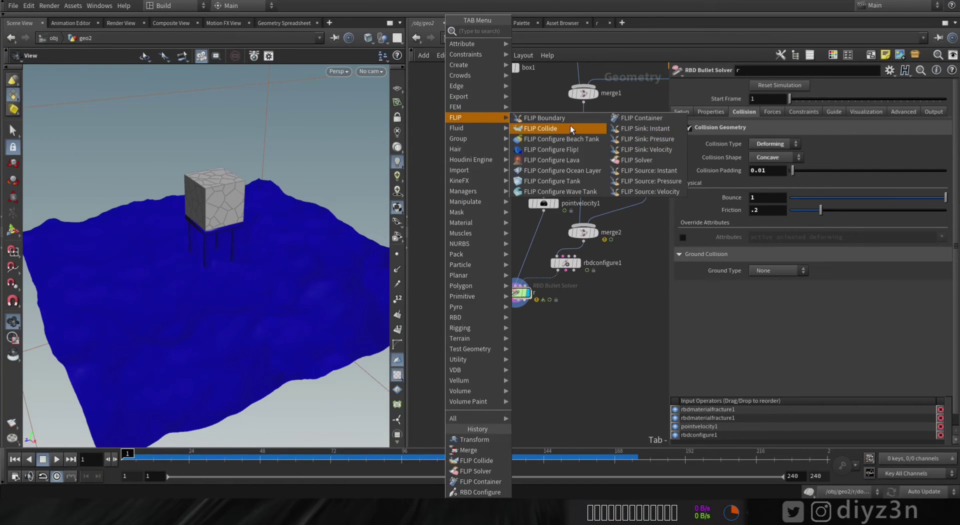
{"action": "left_click", "coordinate": [637, 119]}
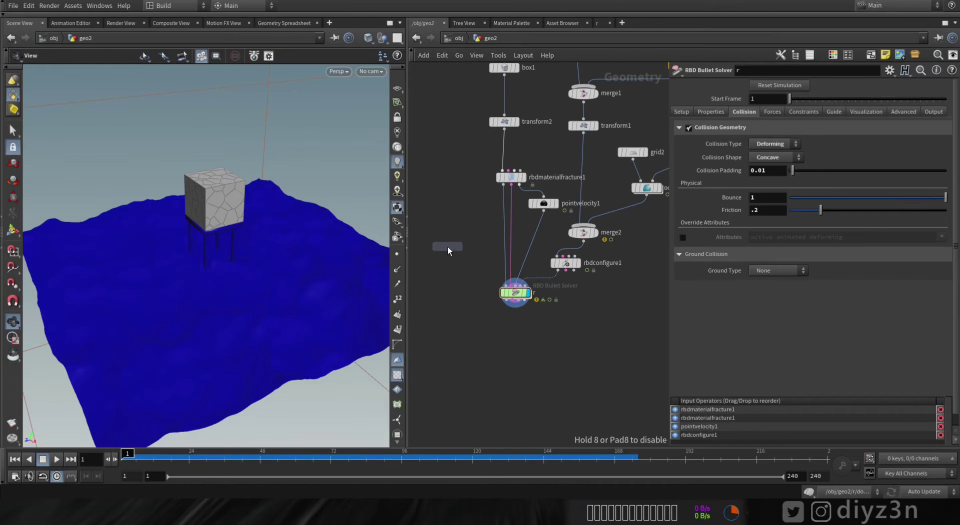
{"action": "left_click", "coordinate": [448, 247]}
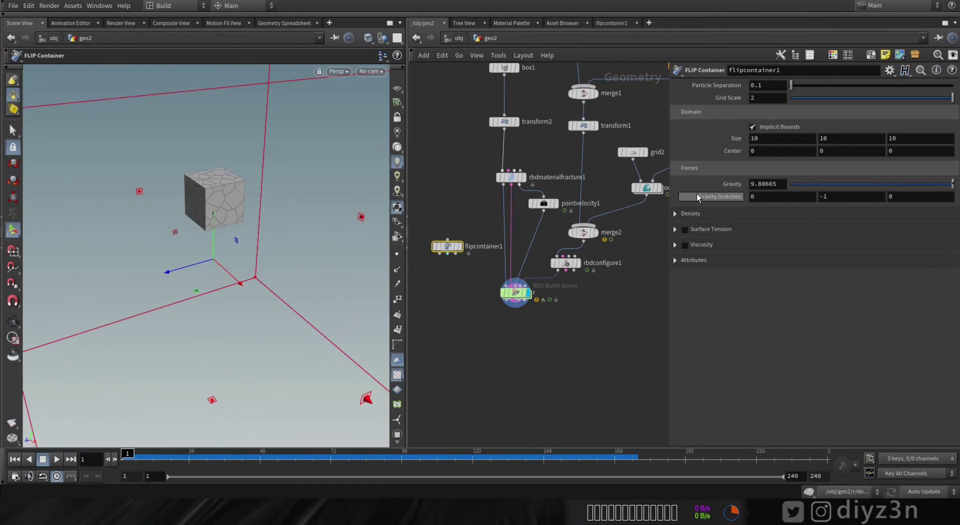
Template merge2 as reference and resize the FLIP container to about 7.7 × 2.02 × 7.64, with its centre Y at about 0.29.
{"action": "mouse_move", "coordinate": [586, 234]}
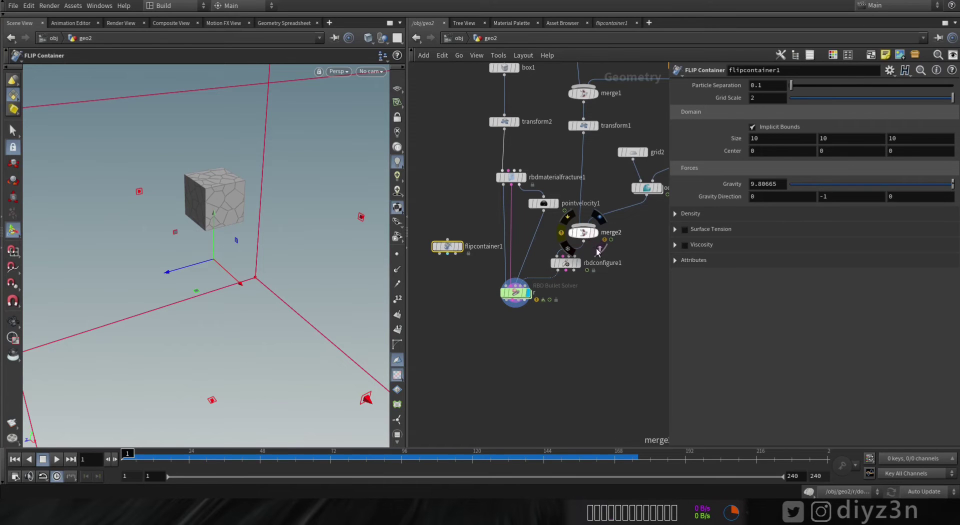
{"action": "left_click", "coordinate": [598, 251]}
{"action": "middle_click_drag", "start_coordinate": [731, 138], "coordinate": [690, 139]}
{"action": "left_click_drag", "start_coordinate": [150, 328], "coordinate": [238, 290], "text": "alt"}
{"action": "middle_click_drag", "start_coordinate": [840, 139], "coordinate": [784, 139]}
{"action": "left_click_drag", "start_coordinate": [140, 270], "coordinate": [165, 250], "text": "alt"}
{"action": "left_click_drag", "start_coordinate": [245, 253], "coordinate": [245, 224]}
{"action": "left_click_drag", "start_coordinate": [235, 245], "coordinate": [267, 273], "text": "alt"}
{"action": "left_click_drag", "start_coordinate": [87, 286], "coordinate": [69, 289]}
{"action": "left_click_drag", "start_coordinate": [297, 293], "coordinate": [311, 299]}
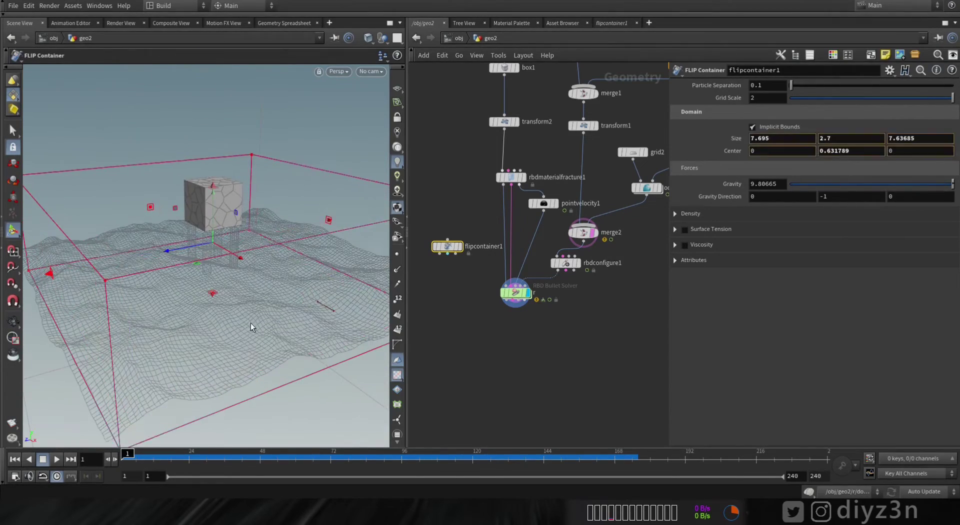
{"action": "left_click_drag", "start_coordinate": [214, 185], "coordinate": [265, 233]}
{"action": "left_click_drag", "start_coordinate": [213, 207], "coordinate": [214, 216]}
{"action": "mouse_move", "coordinate": [240, 260]}
{"action": "left_mouse_down", "text": "alt"}
{"action": "mouse_move", "coordinate": [248, 235]}
{"action": "mouse_move", "coordinate": [236, 212]}
{"action": "mouse_move", "coordinate": [255, 250]}
{"action": "left_mouse_up", "text": "alt"}
Add a FLIP Collide node fed by flipcontainer1's three outputs and the bullet solver's geometry, and display it.
{"action": "middle_click_drag", "start_coordinate": [512, 348], "coordinate": [513, 318]}
{"action": "key", "text": "Tab"}
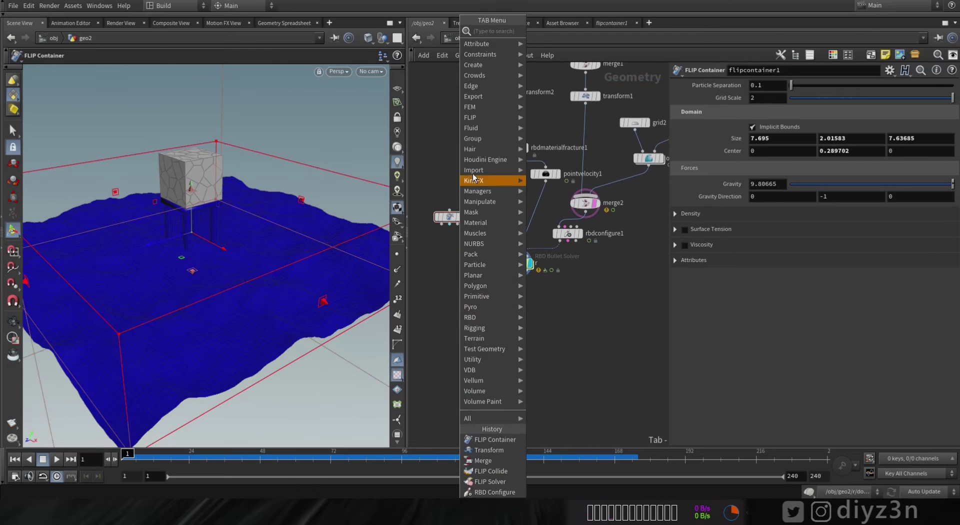
{"action": "mouse_move", "coordinate": [476, 118]}
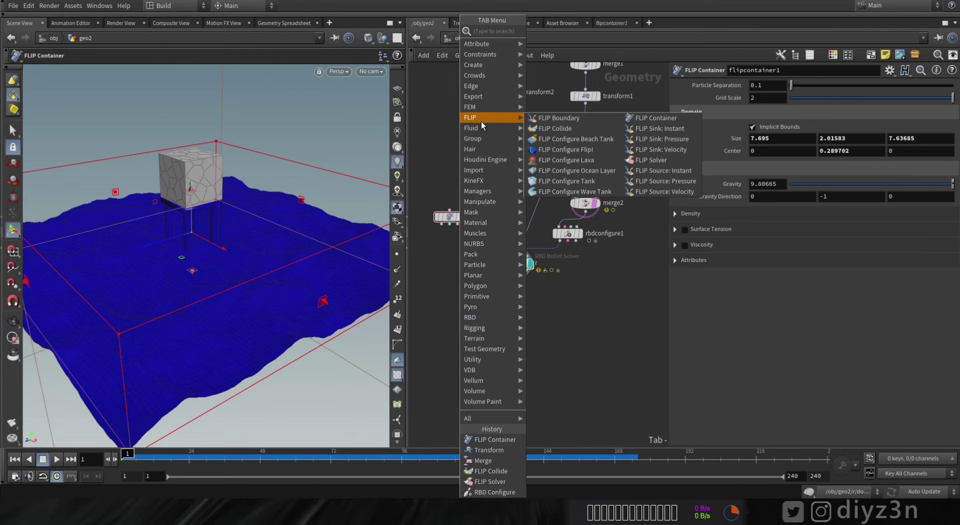
{"action": "left_click", "coordinate": [571, 126]}
{"action": "left_click", "coordinate": [450, 280]}
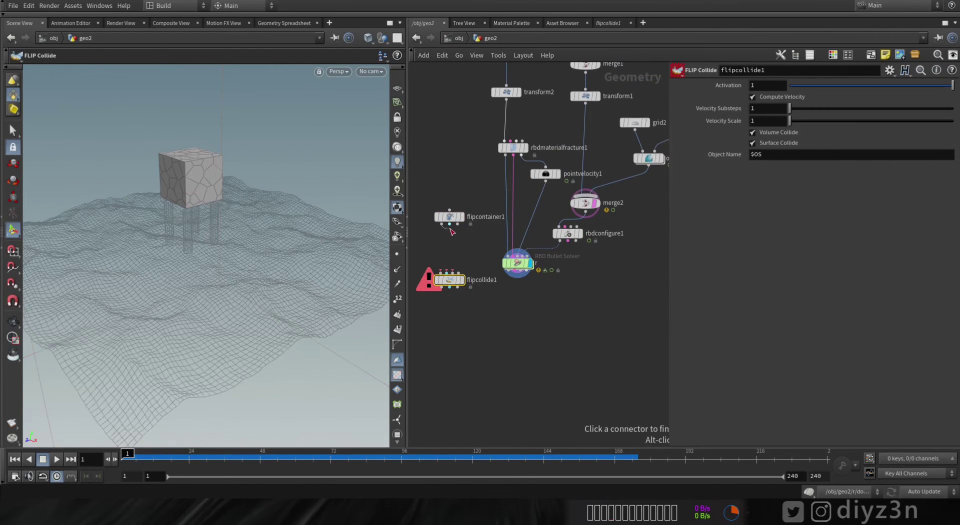
{"action": "left_click", "coordinate": [459, 275]}
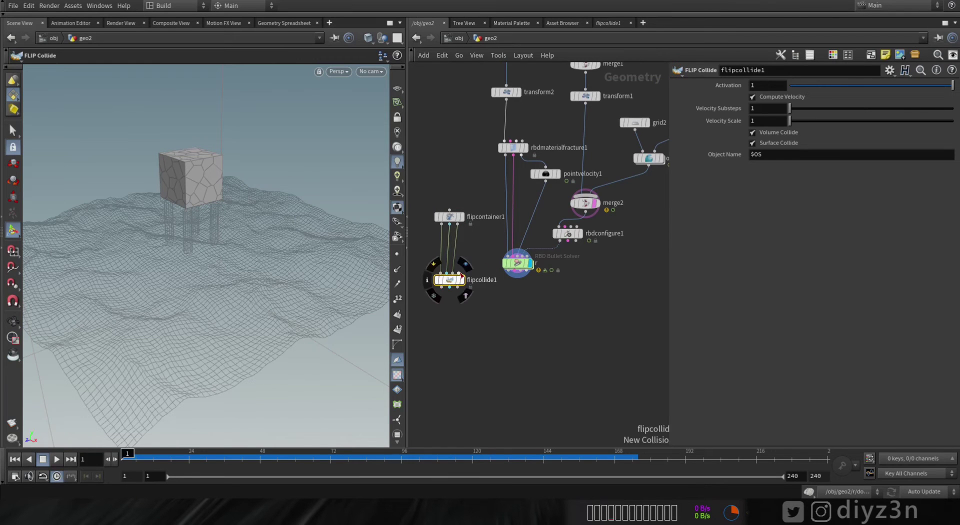
{"action": "left_click_drag", "start_coordinate": [458, 284], "coordinate": [457, 301]}
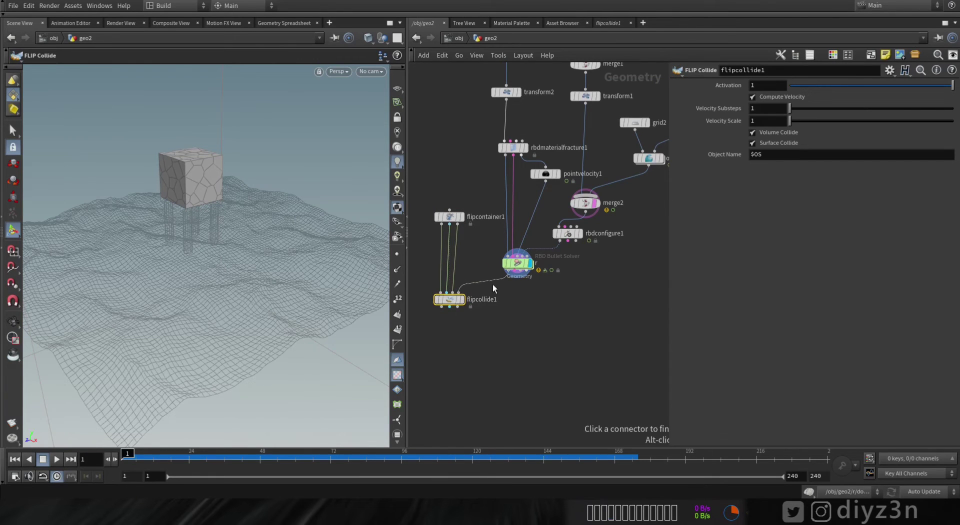
{"action": "left_click", "coordinate": [461, 300]}
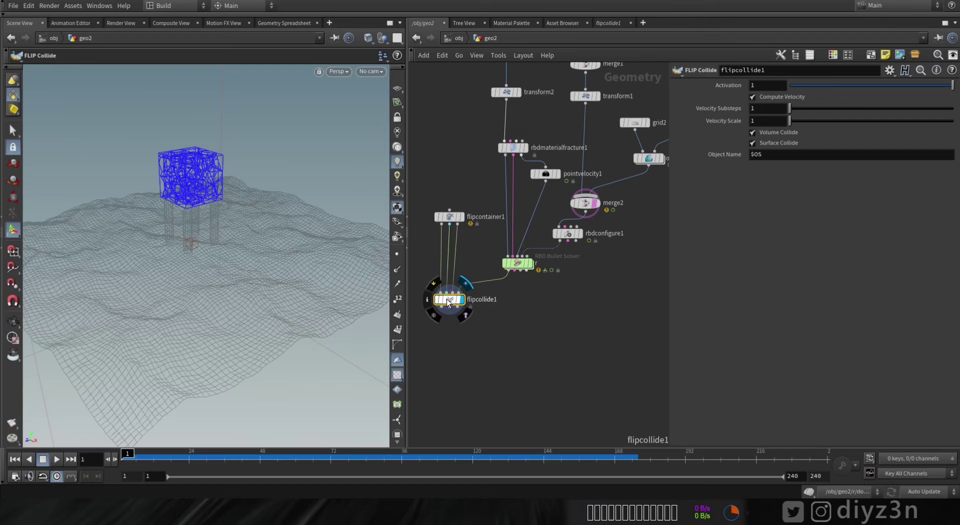
Add a FLIP Solver node below flipcollide1, wired to its three outputs.
{"action": "key", "text": "Tab"}
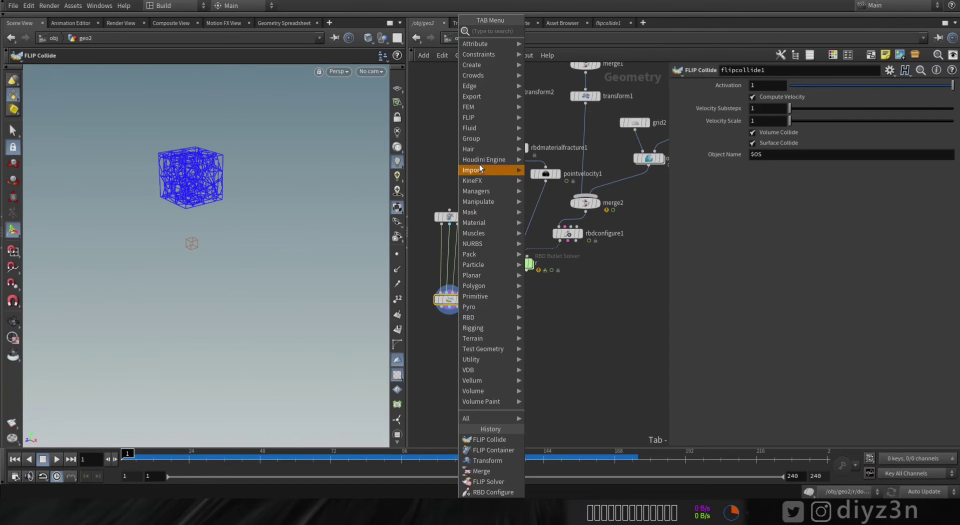
{"action": "mouse_move", "coordinate": [478, 127]}
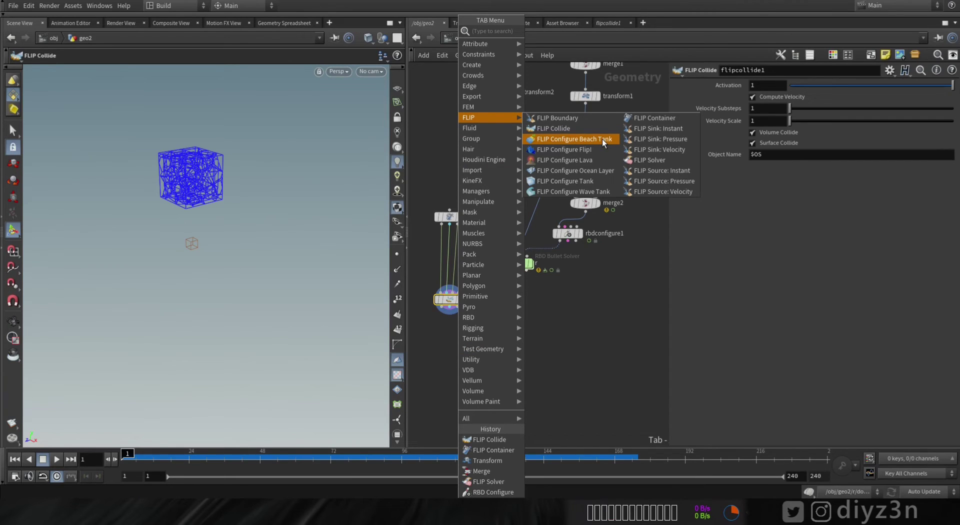
{"action": "left_click", "coordinate": [642, 161]}
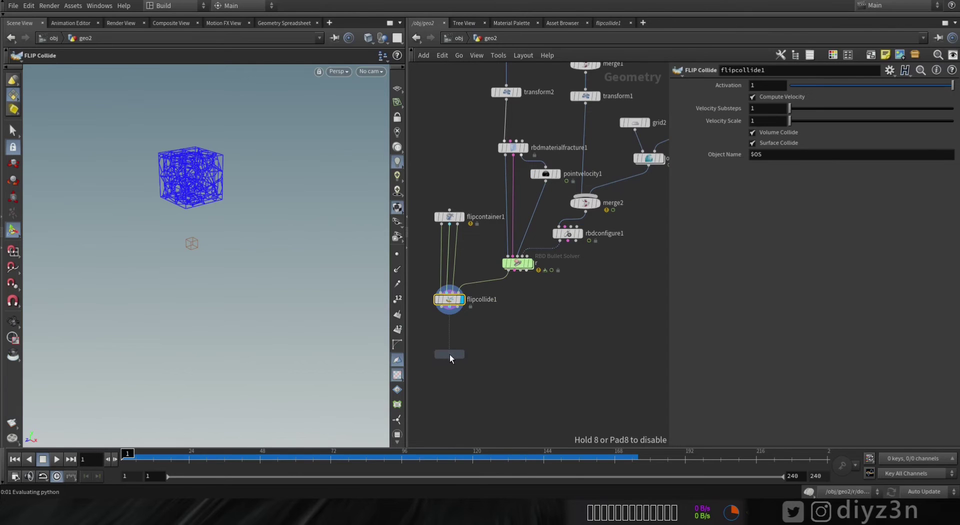
{"action": "left_click", "coordinate": [450, 355]}
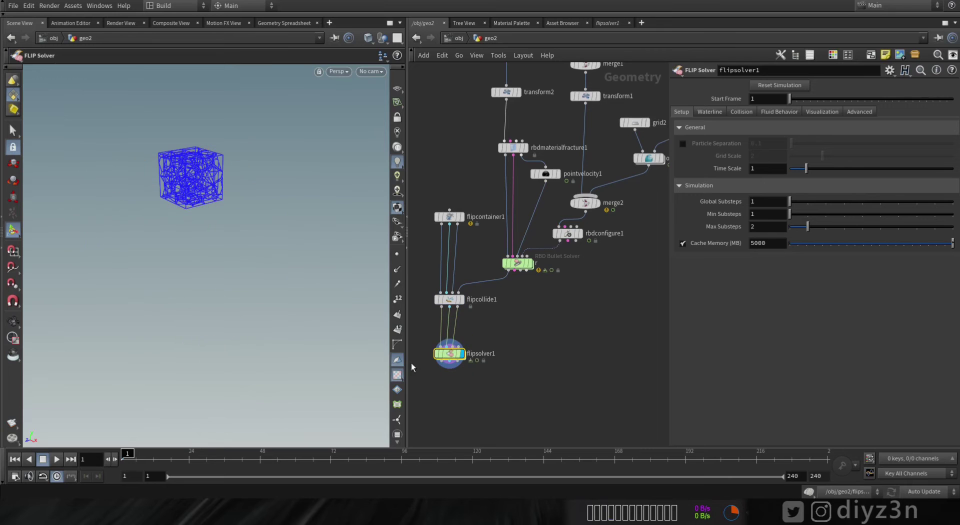
Play the FLIP solver's simulation briefly, stop it and rewind to frame 1.
{"action": "left_click", "coordinate": [57, 459]}
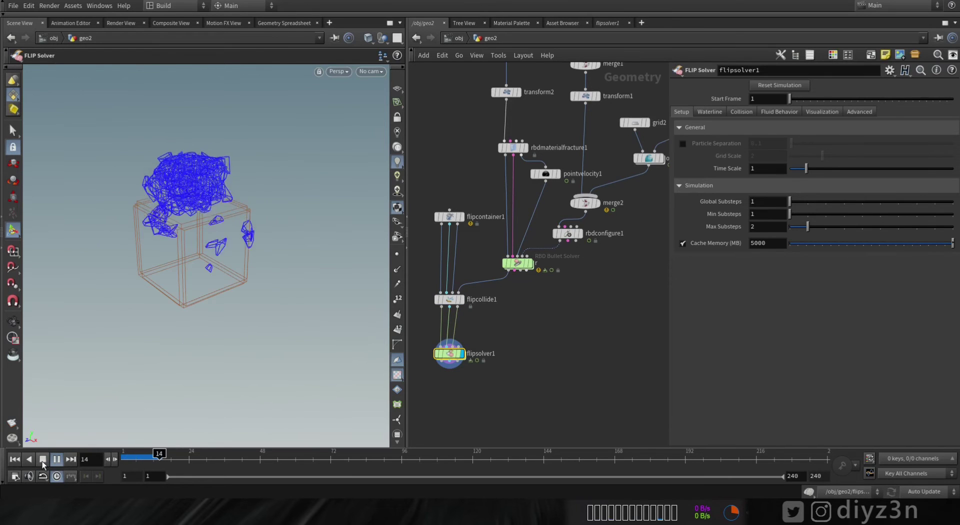
{"action": "left_click", "coordinate": [43, 459]}
{"action": "left_click", "coordinate": [15, 459]}
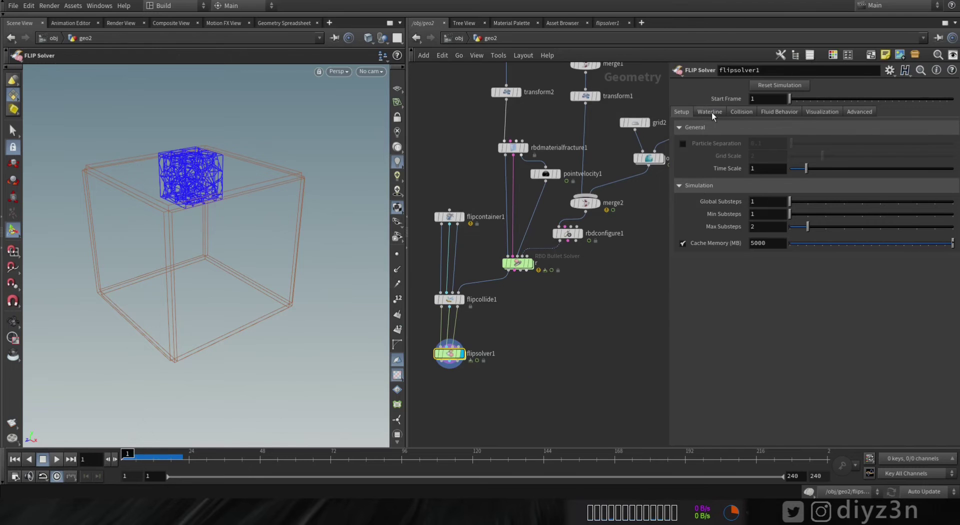
Enable the Surface SDF and Velocity volumes on oceanevaluate1.
{"action": "left_click", "coordinate": [712, 113]}
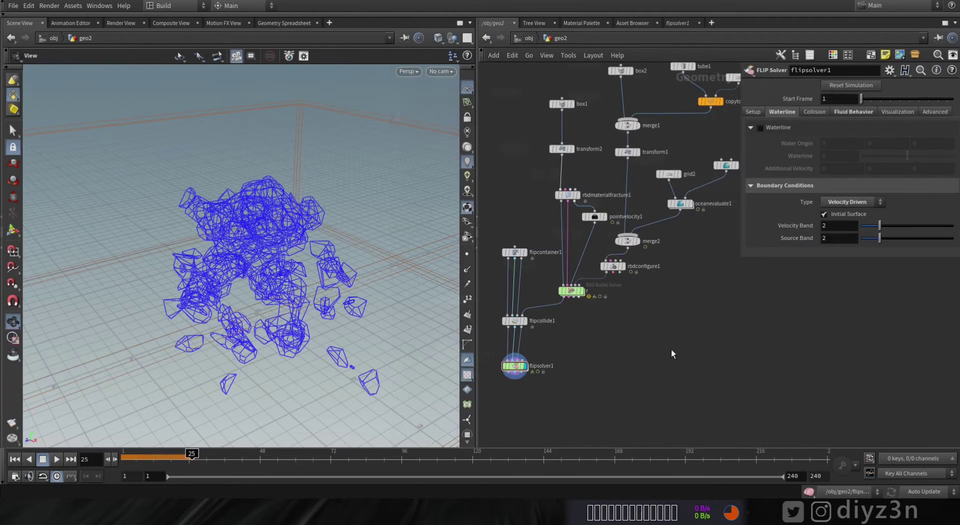
{"action": "left_click", "coordinate": [680, 204]}
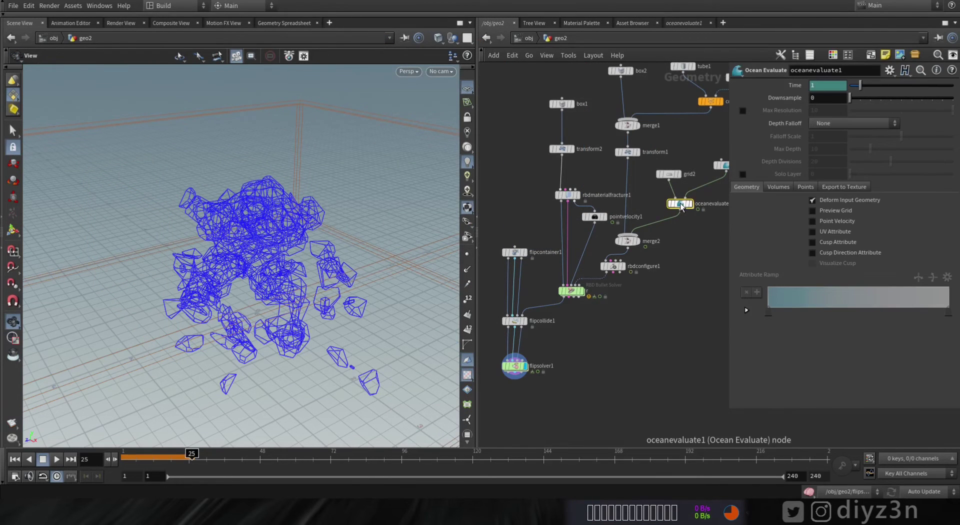
{"action": "left_click", "coordinate": [776, 187]}
{"action": "left_click", "coordinate": [822, 203]}
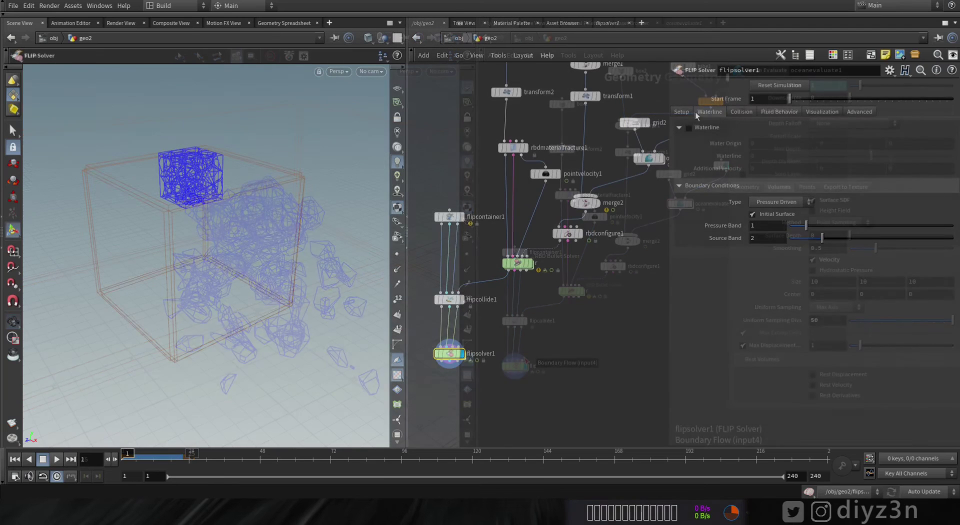
Connect oceanevaluate1 to flipsolver1's Boundary Flow input with the wire routed through a dot, and test the simulation, rewinding it.
{"action": "left_click_drag", "start_coordinate": [460, 345], "coordinate": [588, 187]}
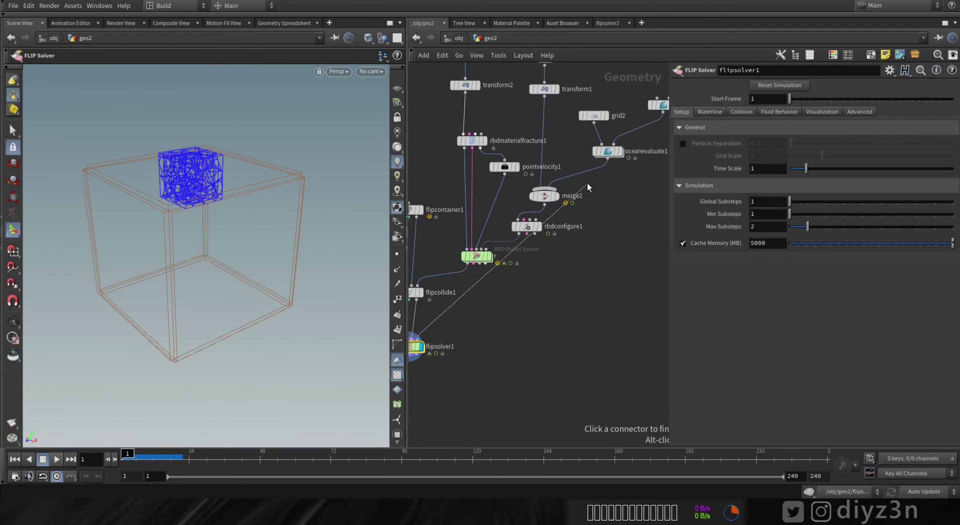
{"action": "left_click_drag", "start_coordinate": [481, 282], "coordinate": [608, 326], "text": "alt"}
{"action": "left_click_drag", "start_coordinate": [135, 311], "coordinate": [150, 280], "text": "alt"}
{"action": "middle_click_drag", "start_coordinate": [487, 308], "coordinate": [524, 288]}
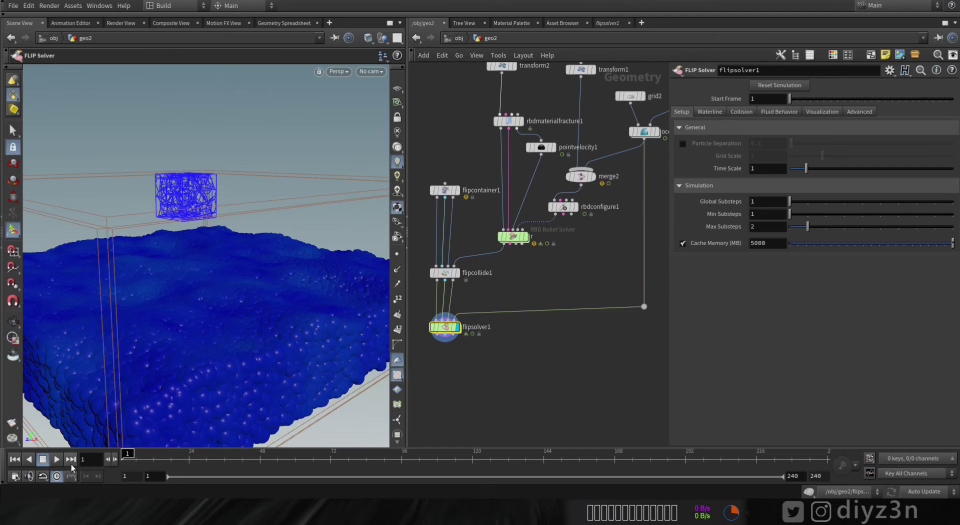
{"action": "left_click", "coordinate": [42, 459]}
{"action": "left_click", "coordinate": [14, 460]}
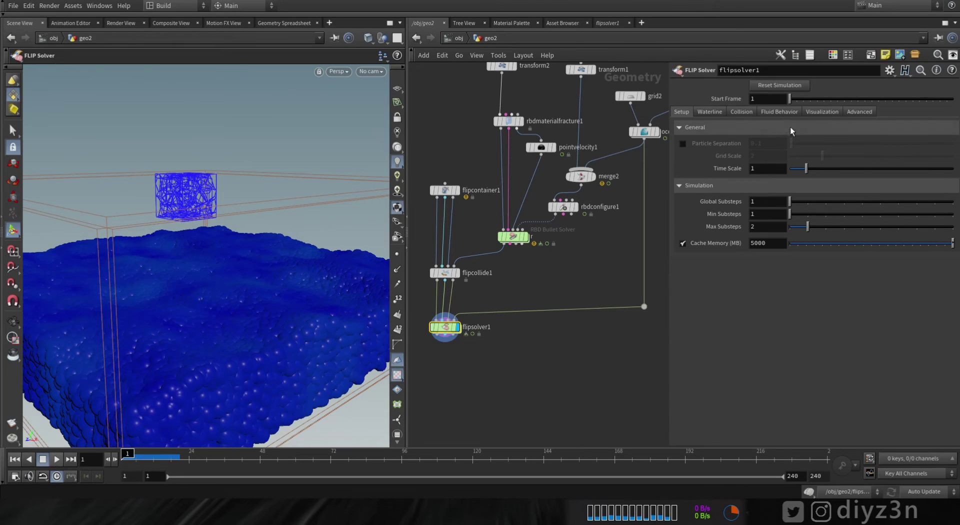
Check the FLIP solver's fluid behavior and collision settings, and set flipcollide1's Velocity Scale to 2.
{"action": "left_click", "coordinate": [777, 112]}
{"action": "left_click", "coordinate": [772, 136]}
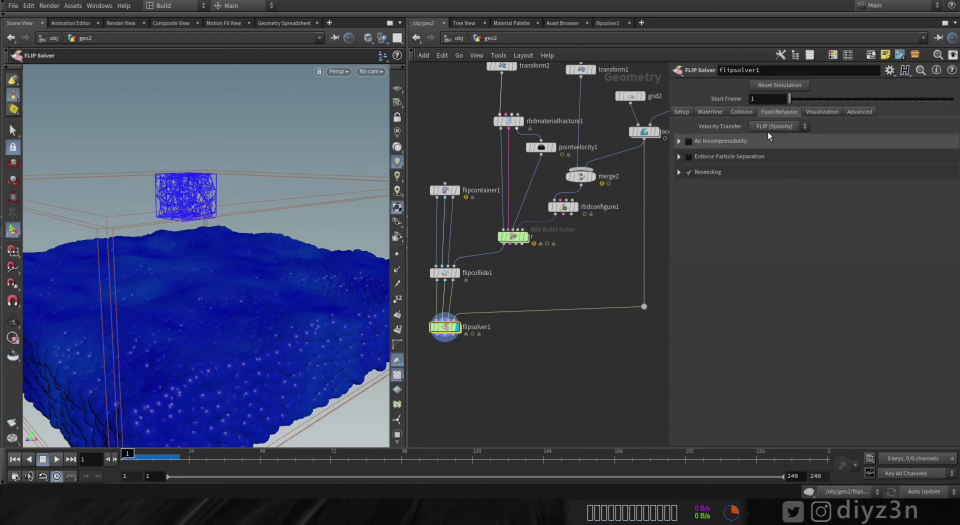
{"action": "left_click", "coordinate": [742, 112]}
{"action": "left_click", "coordinate": [449, 273]}
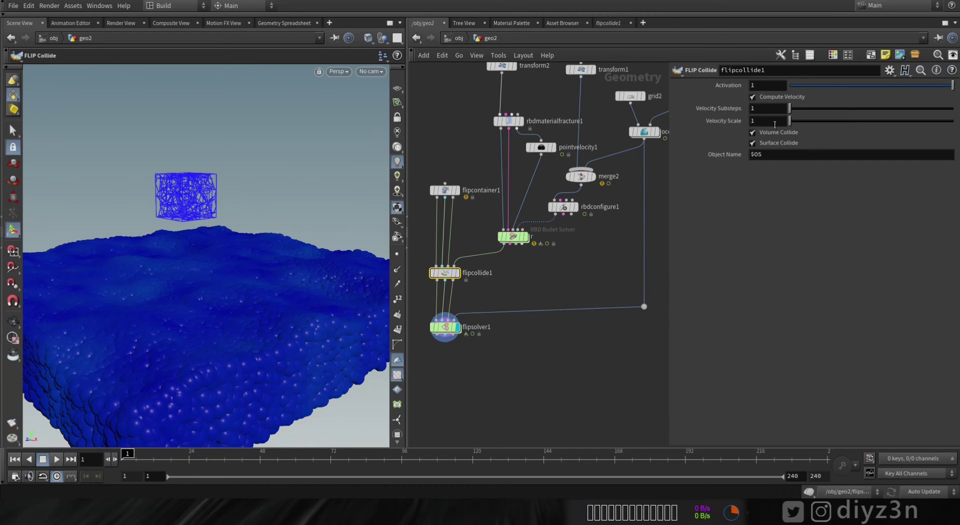
{"action": "middle_click_drag", "start_coordinate": [582, 249], "coordinate": [592, 233]}
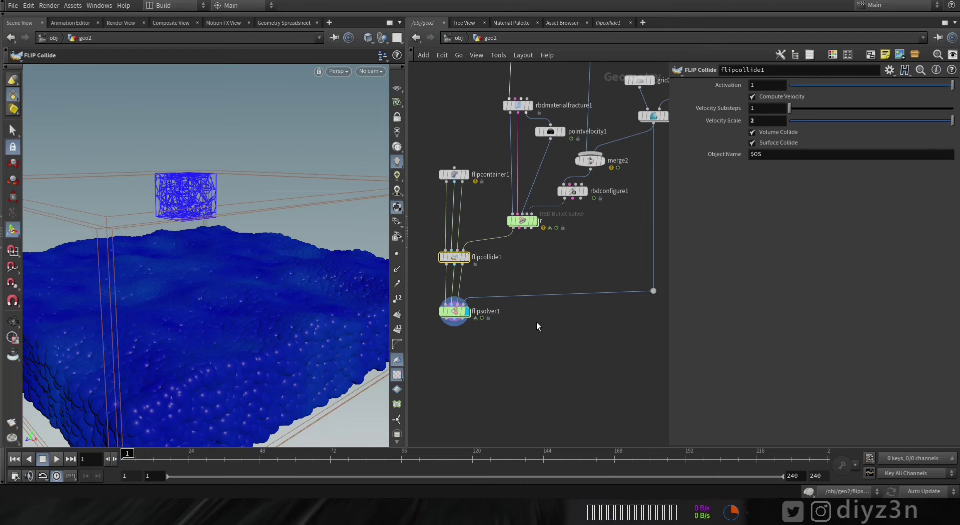
Combine flipsolver1, the bullet solver's geometry and transform1 in a new Merge node and display it.
{"action": "key", "text": "Tab"}
{"action": "type", "text": "mer"}
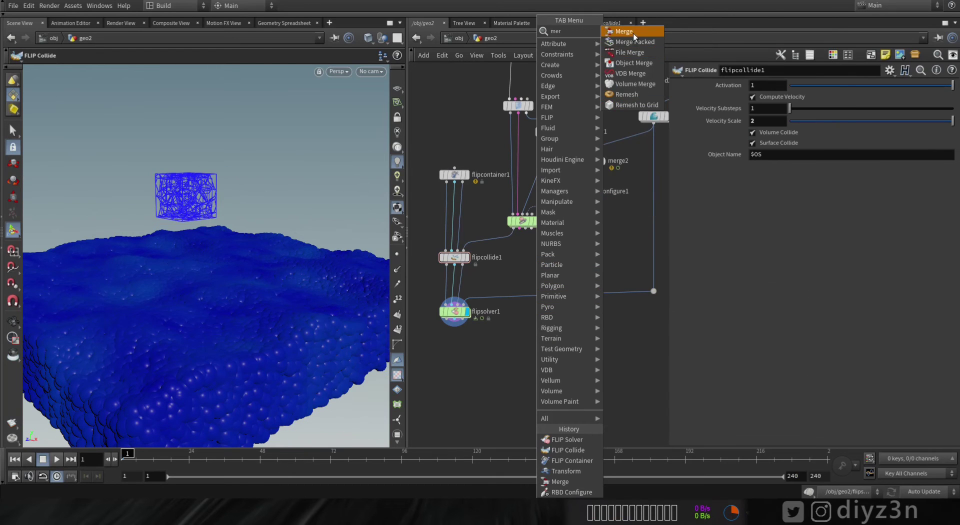
{"action": "left_click", "coordinate": [631, 34]}
{"action": "left_click", "coordinate": [545, 349]}
{"action": "left_click", "coordinate": [544, 341]}
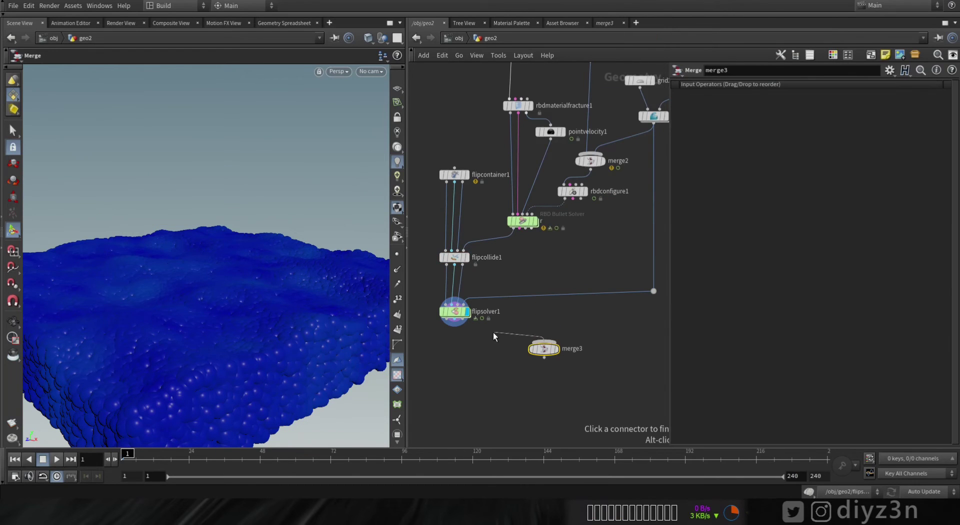
{"action": "left_click", "coordinate": [448, 339]}
{"action": "left_click", "coordinate": [517, 252]}
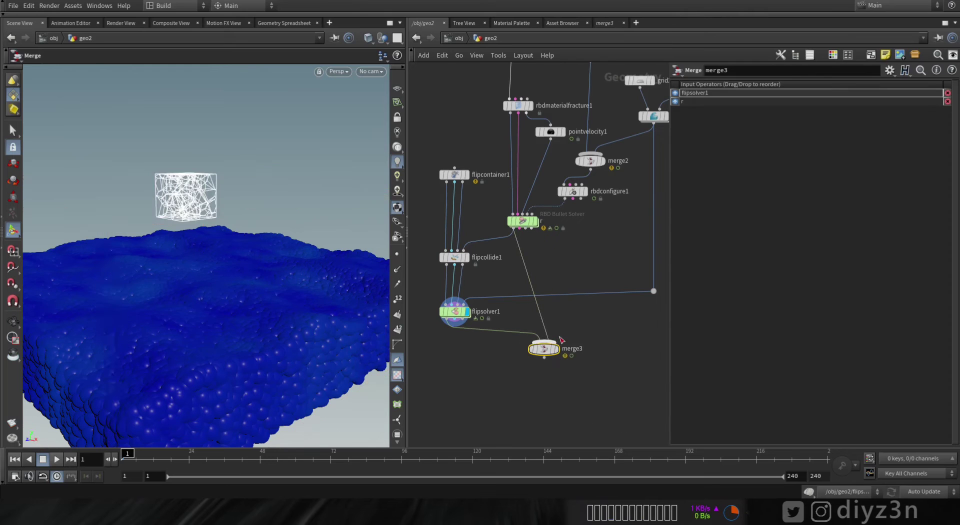
{"action": "middle_click_drag", "start_coordinate": [628, 214], "coordinate": [611, 290]}
{"action": "left_click", "coordinate": [573, 139]}
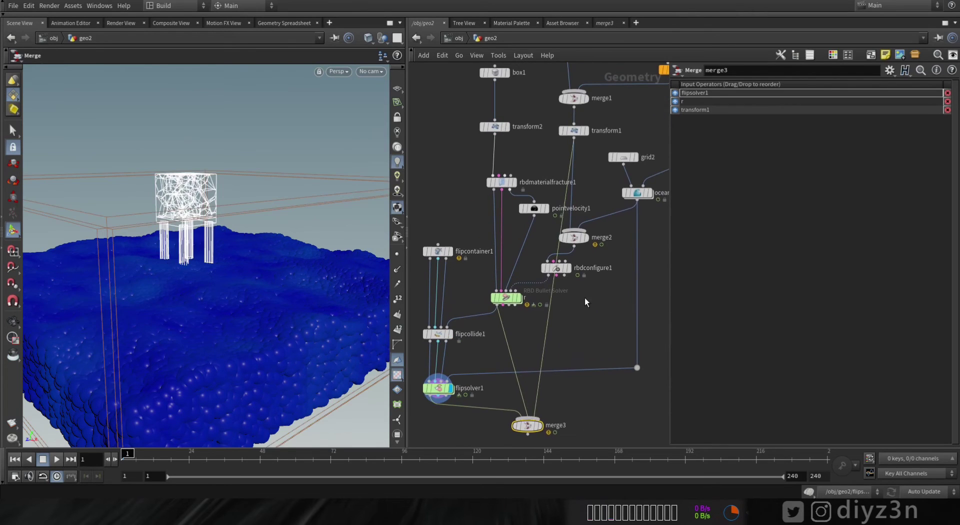
{"action": "middle_click_drag", "start_coordinate": [537, 433], "coordinate": [535, 333]}
{"action": "left_click", "coordinate": [545, 313]}
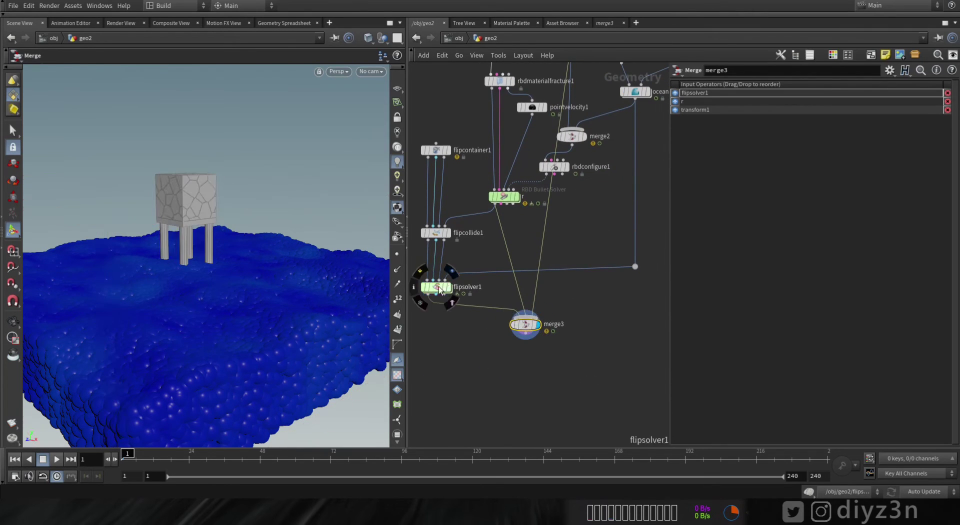
Set flipsolver1's boundary condition type to Velocity Driven with a Velocity Band of 2, and play the merged simulation.
{"action": "left_click", "coordinate": [439, 289]}
{"action": "left_click", "coordinate": [709, 112]}
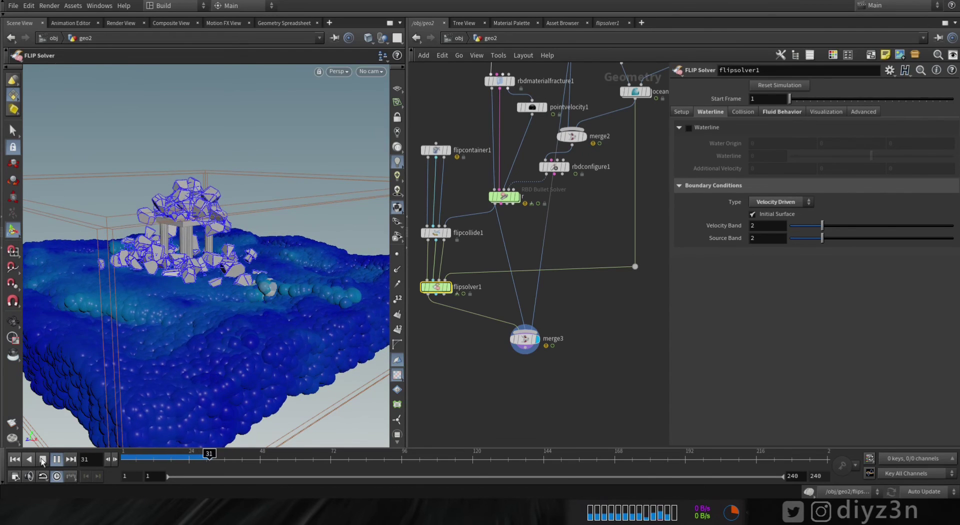
{"action": "left_click", "coordinate": [43, 460]}
Inspect the fragments splashing into the ocean up close and scrub the timeline to frame 29.
{"action": "left_click_drag", "start_coordinate": [238, 261], "coordinate": [226, 283], "text": "alt"}
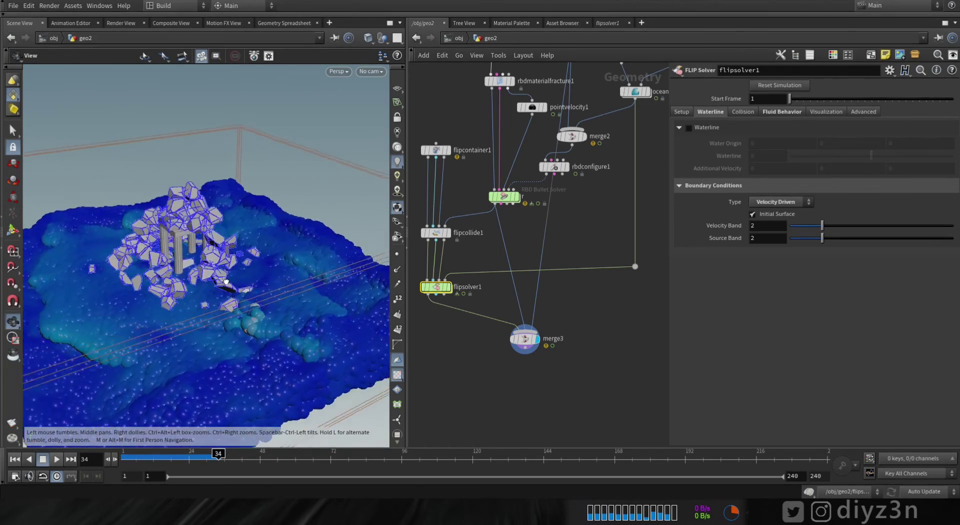
{"action": "right_click_drag", "start_coordinate": [226, 282], "coordinate": [279, 250]}
{"action": "right_click", "coordinate": [279, 250]}
{"action": "mouse_move", "coordinate": [167, 296]}
{"action": "left_mouse_down"}
{"action": "mouse_move", "coordinate": [176, 270]}
{"action": "mouse_move", "coordinate": [185, 297]}
{"action": "mouse_move", "coordinate": [168, 293]}
{"action": "left_mouse_up"}
{"action": "left_click_drag", "start_coordinate": [172, 461], "coordinate": [203, 457]}
Insert a Transform node into the ocean's connection to flipsolver1 and return the timeline to frame 1.
{"action": "left_click", "coordinate": [590, 220]}
{"action": "key", "text": "Tab"}
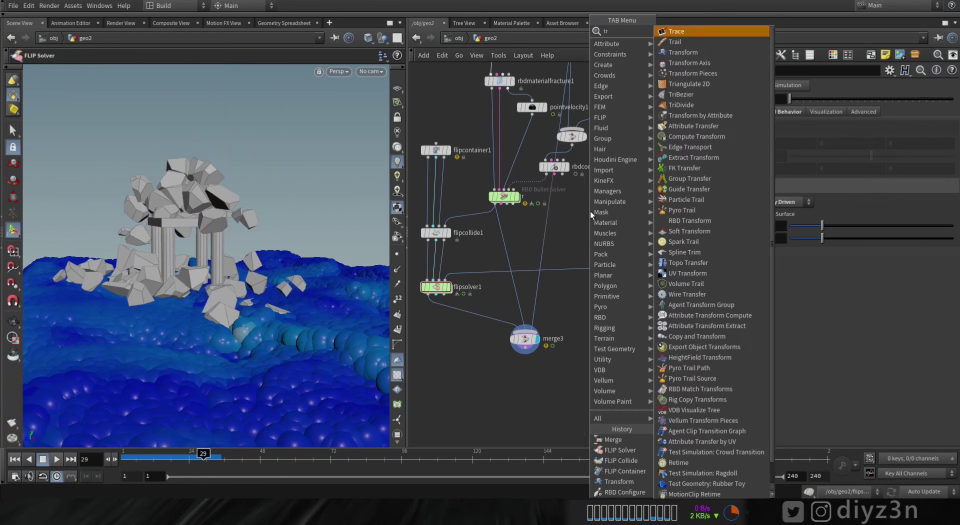
{"action": "left_click", "coordinate": [677, 53]}
{"action": "left_click", "coordinate": [637, 208]}
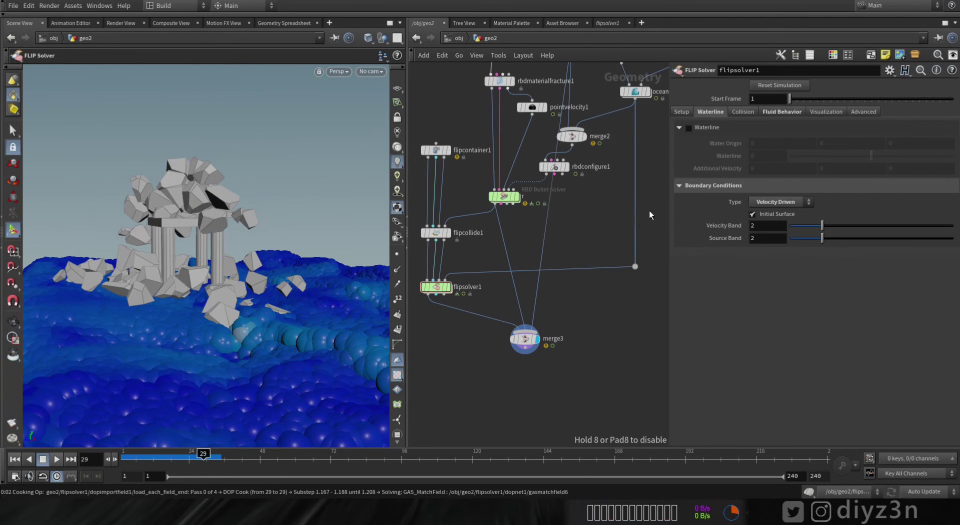
{"action": "left_click", "coordinate": [21, 465]}
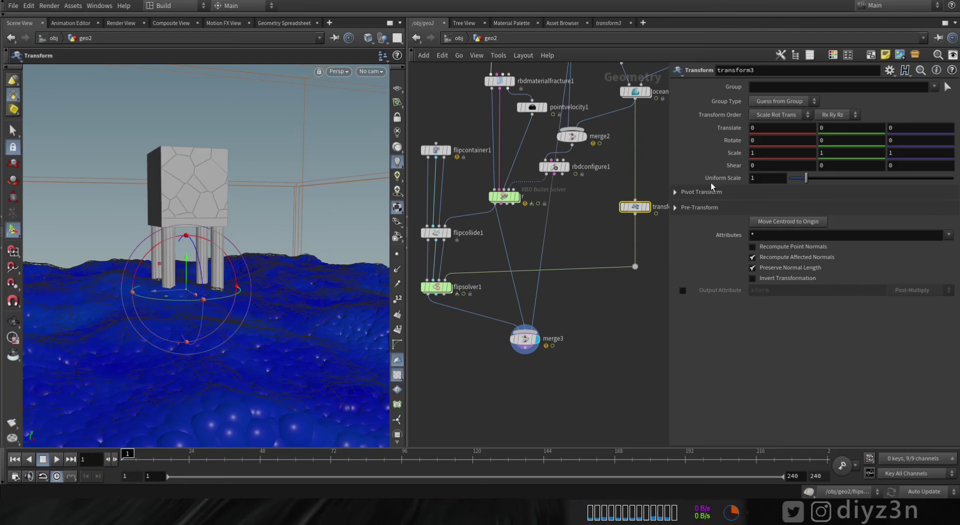
Raise the ocean input with the new Transform node by setting its Y translation to 0.3, and check the fluid from the side.
{"action": "left_click", "coordinate": [837, 126]}
{"action": "type", "text": ".25"}
{"action": "key", "text": "Return"}
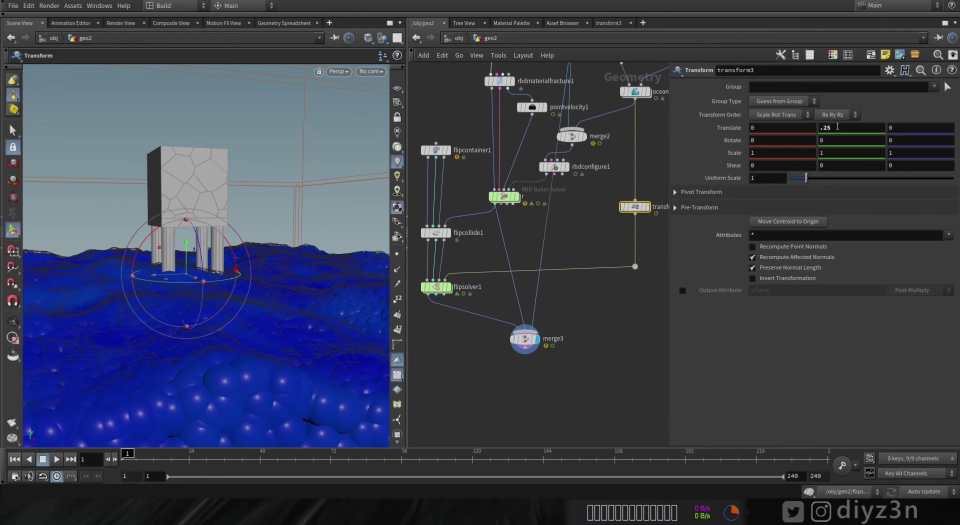
{"action": "type", "text": ".3"}
{"action": "key", "text": "Return"}
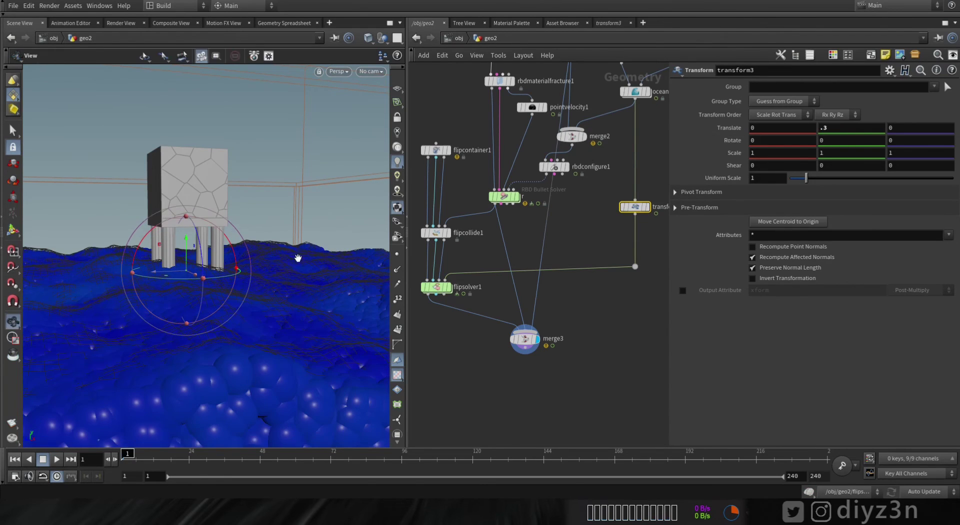
{"action": "right_click_drag", "start_coordinate": [298, 258], "coordinate": [193, 249]}
{"action": "left_click_drag", "start_coordinate": [193, 249], "coordinate": [238, 277]}
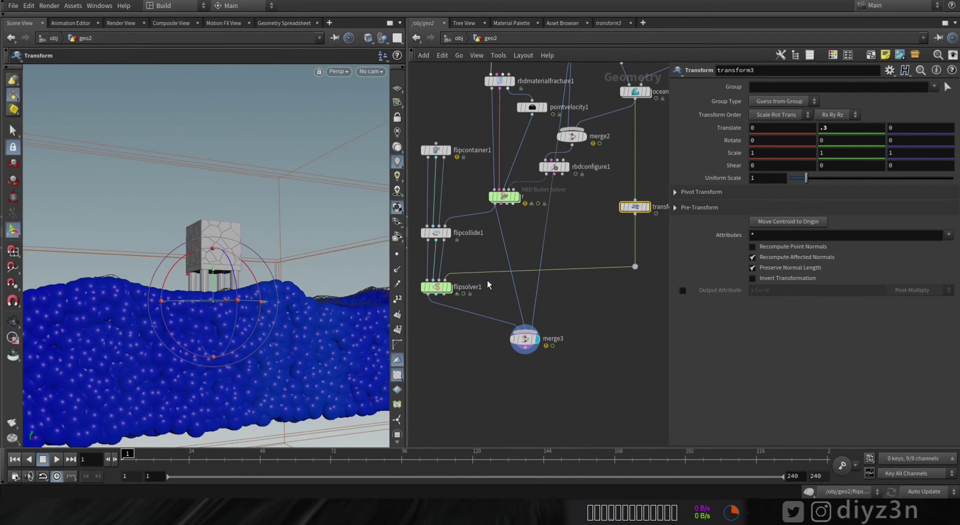
Raise the lower bound of flipcontainer1's domain to a height of about 1.12, and set its Particle Separation to 0.075.
{"action": "left_click", "coordinate": [437, 155]}
{"action": "left_click_drag", "start_coordinate": [242, 353], "coordinate": [228, 337]}
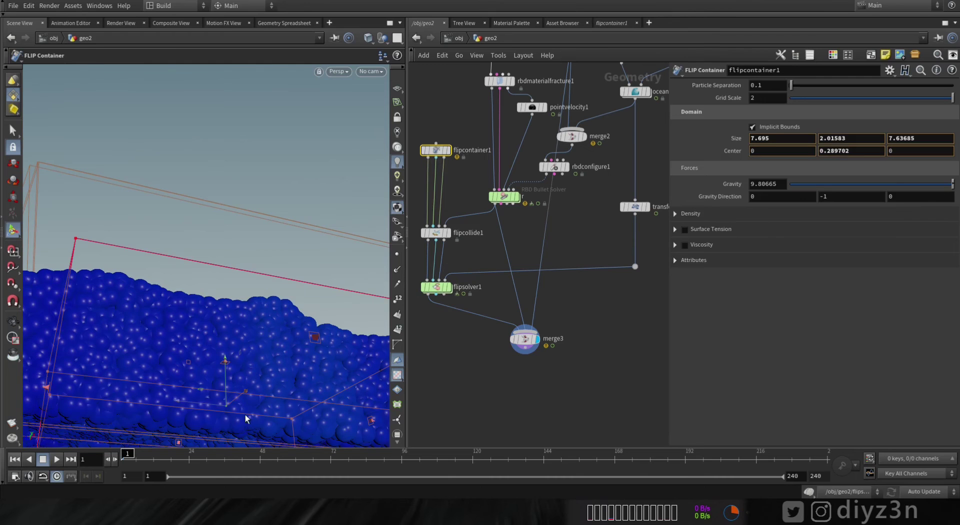
{"action": "left_click_drag", "start_coordinate": [245, 415], "coordinate": [253, 375]}
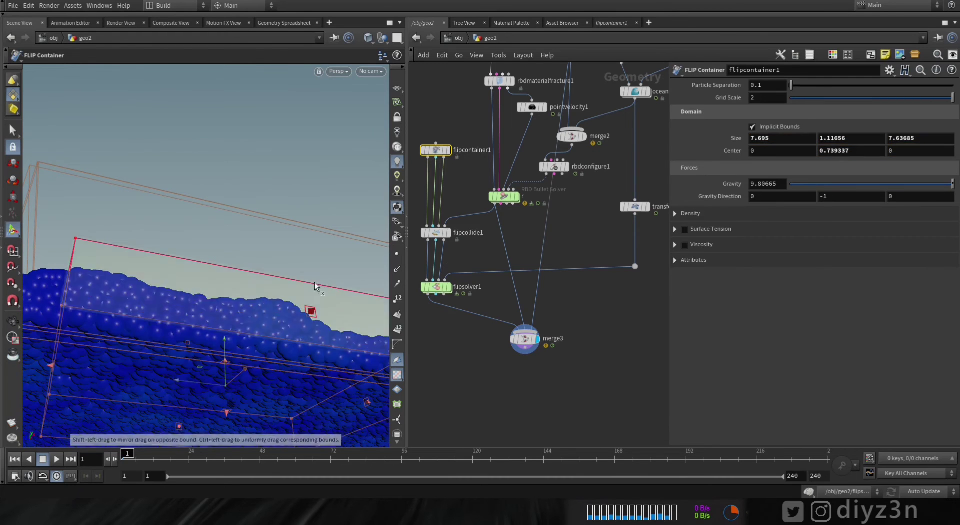
{"action": "key", "text": "Escape"}
{"action": "left_click_drag", "start_coordinate": [315, 282], "coordinate": [246, 319]}
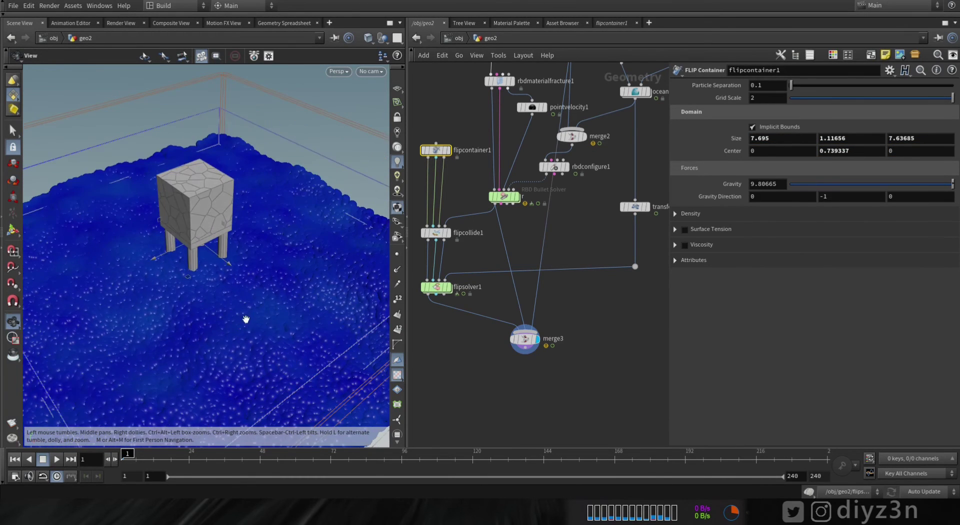
{"action": "key", "text": "Return"}
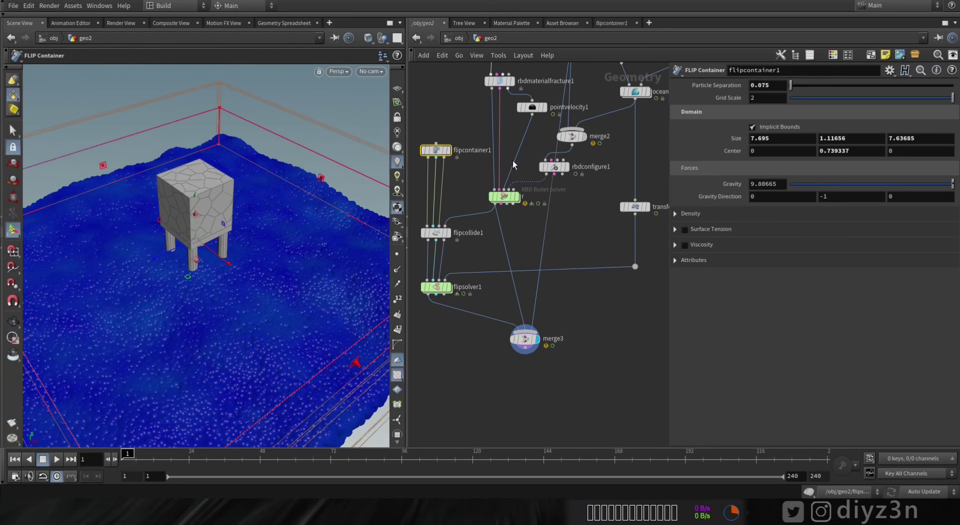
Render a flipbook of merge3 for frames 1 to 240 and play the captured frames in MPlay.
{"action": "left_click_drag", "start_coordinate": [270, 280], "coordinate": [262, 250], "text": "alt"}
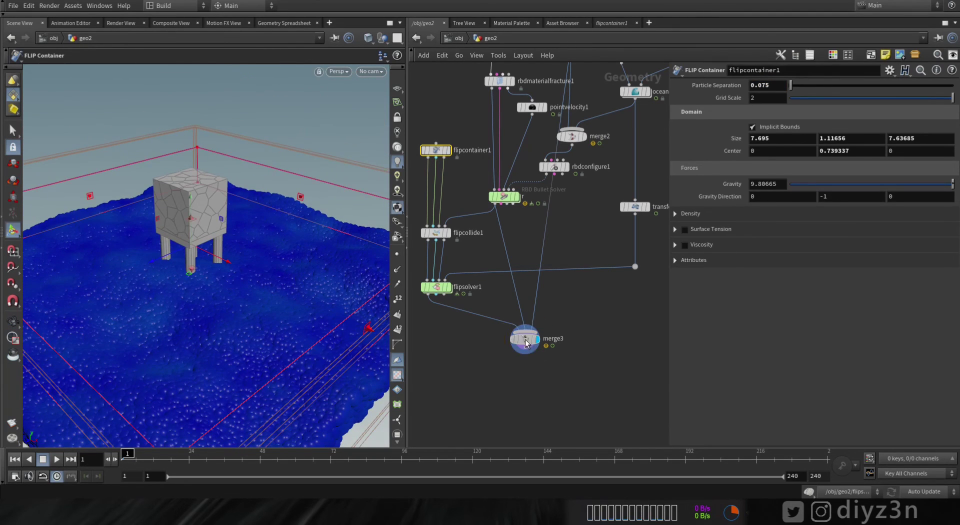
{"action": "left_click", "coordinate": [525, 341]}
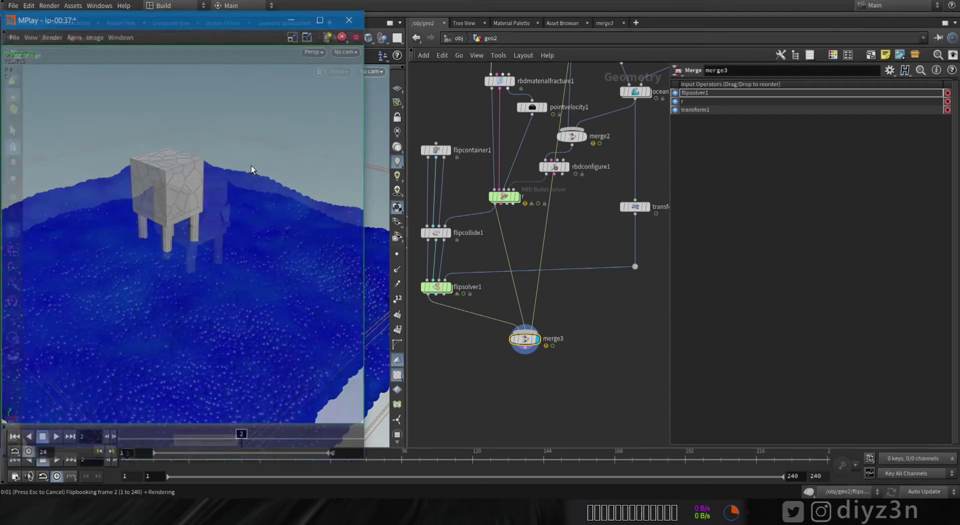
{"action": "left_click_drag", "start_coordinate": [195, 37], "coordinate": [494, 25]}
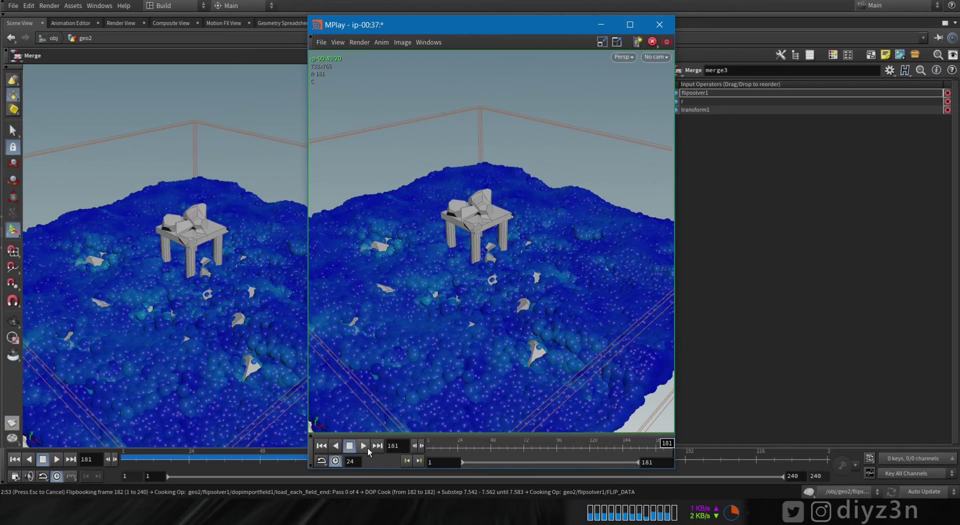
{"action": "left_click", "coordinate": [367, 448]}
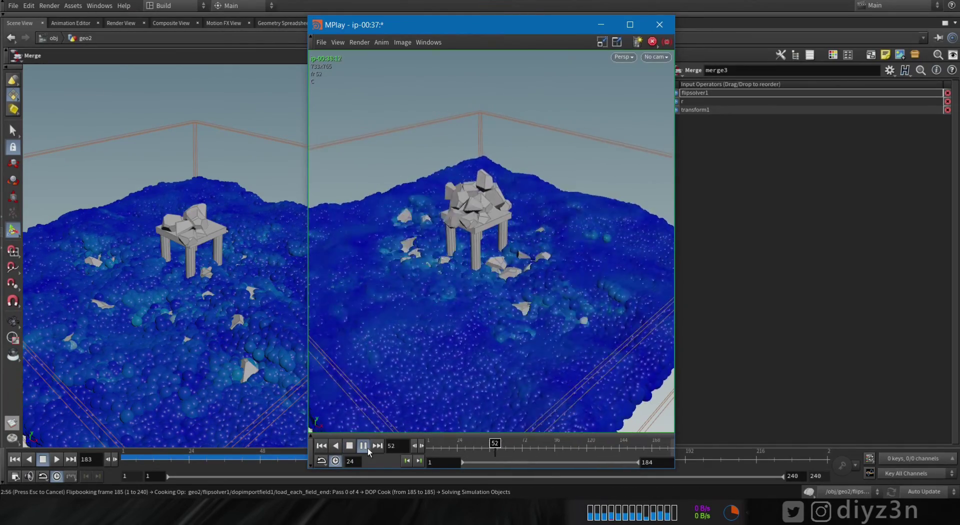